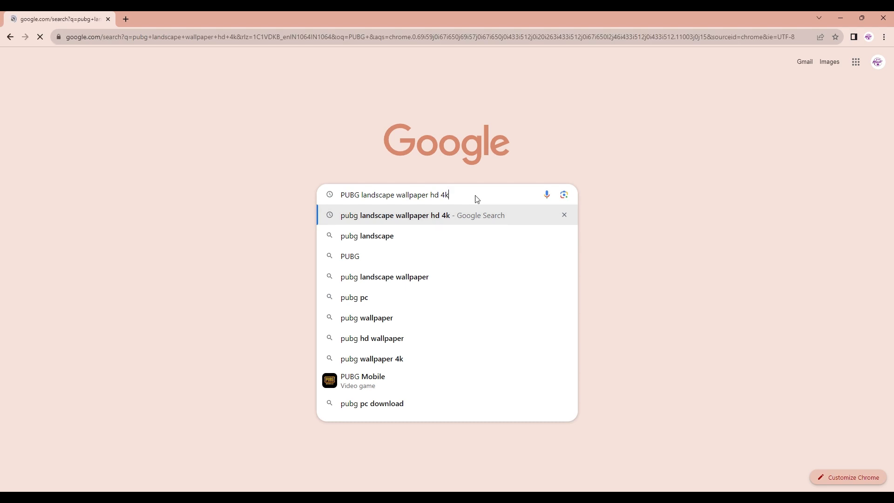
# Browse the pxfuel PUBG landscape wallpaper results and open the PUBG Mobile Golden Pharaoh X wallpaper
pyautogui.scroll(-1, 255, 238)
pyautogui.scroll(-12, 255, 238)
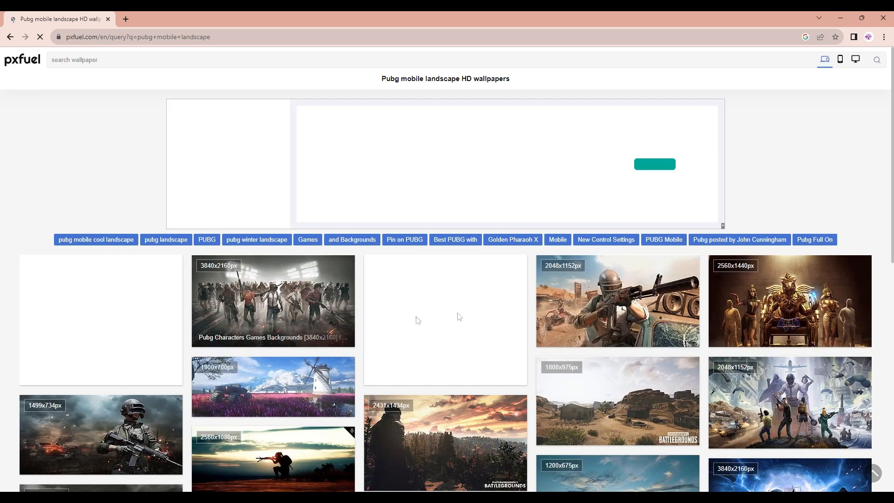
pyautogui.click(749, 316)
# Download the Golden Pharaoh X wallpaper at 1920x1080, closing the ad that interrupts
pyautogui.scroll(-3, 350, 293)
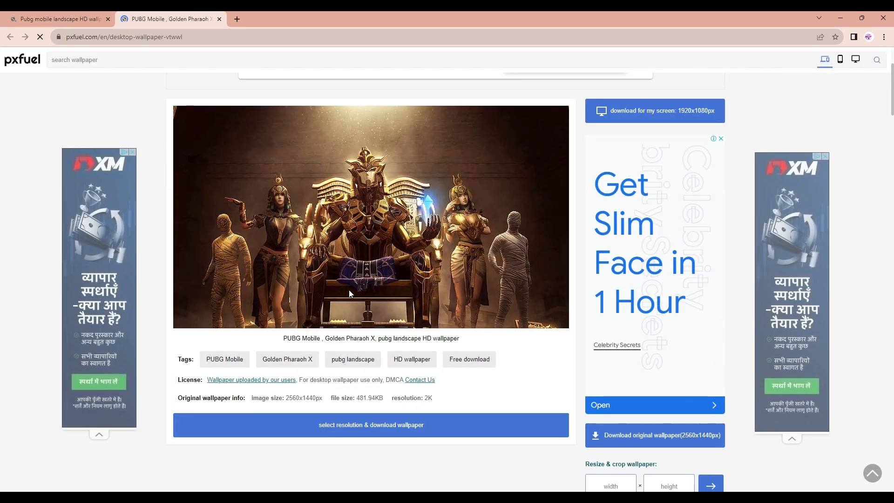
pyautogui.click(641, 118)
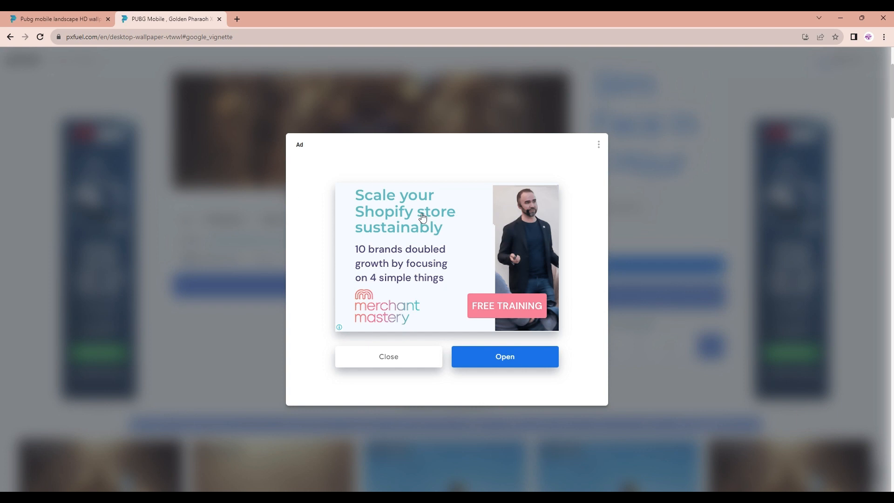
pyautogui.click(390, 355)
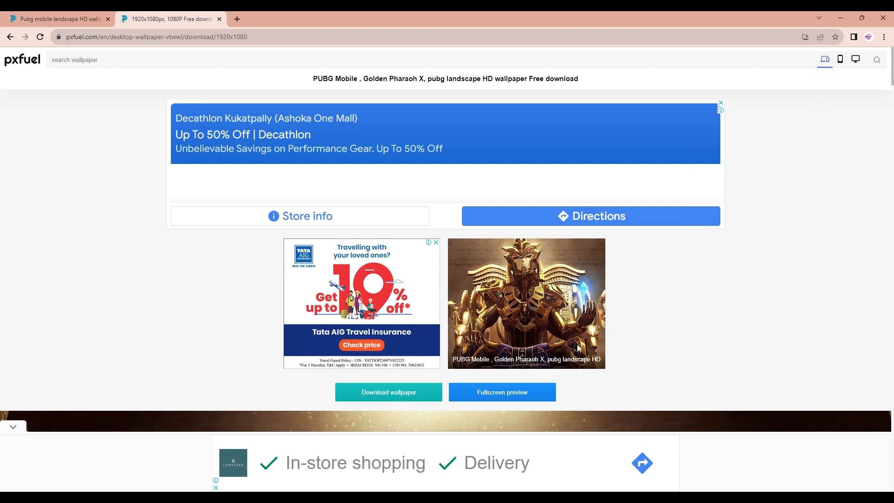
pyautogui.click(404, 401)
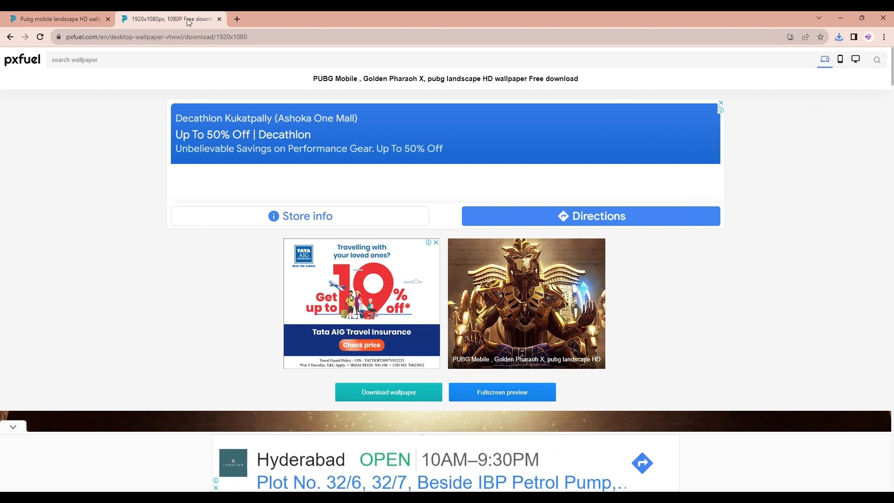
# Open Canva in a new browser tab
pyautogui.click(236, 19)
pyautogui.click(230, 41)
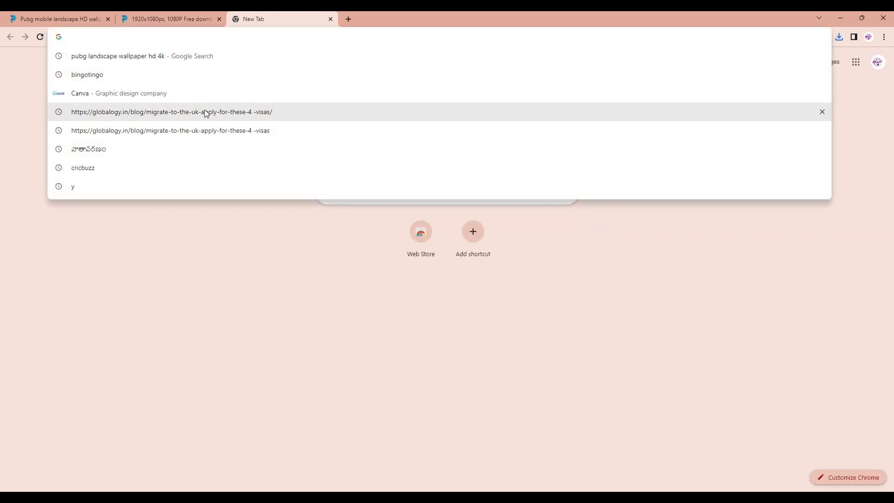
pyautogui.click(94, 97)
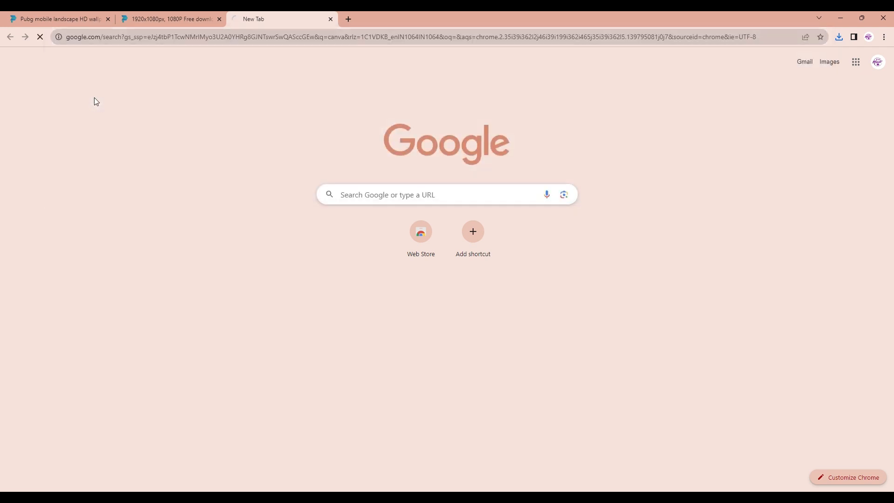
pyautogui.click(204, 168)
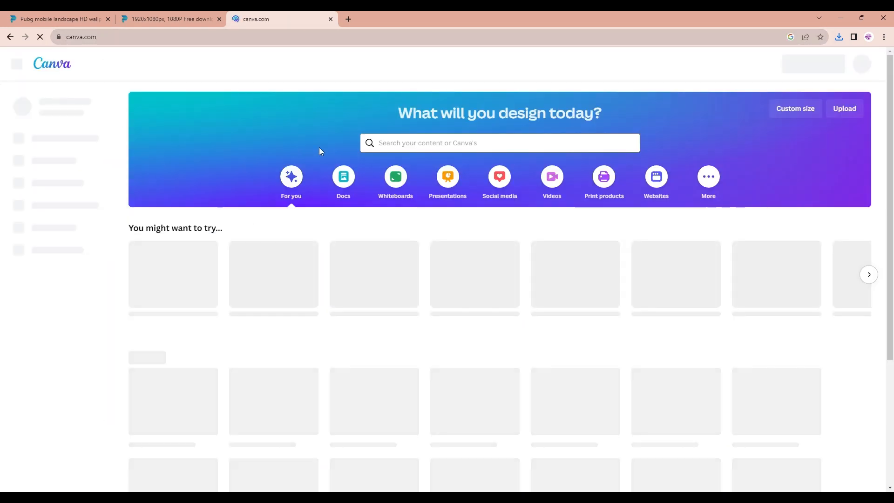
# Search Canva for youtube thumbnail templates and create a blank YouTube Thumbnail design, dismissing the sharing popup
pyautogui.click(459, 148)
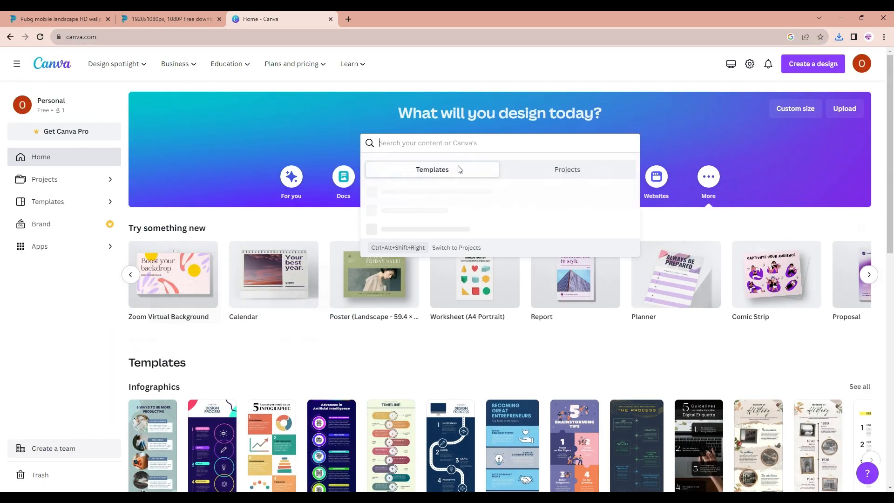
pyautogui.write('YOUTUBE')
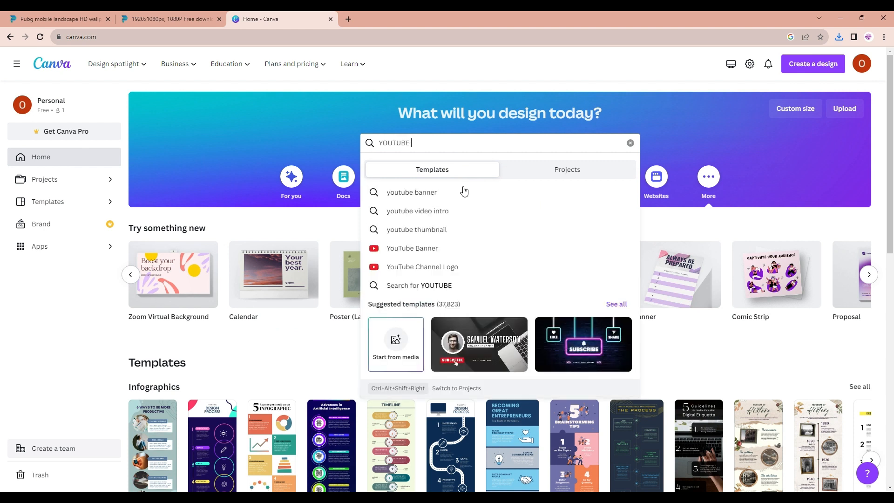
pyautogui.click(463, 230)
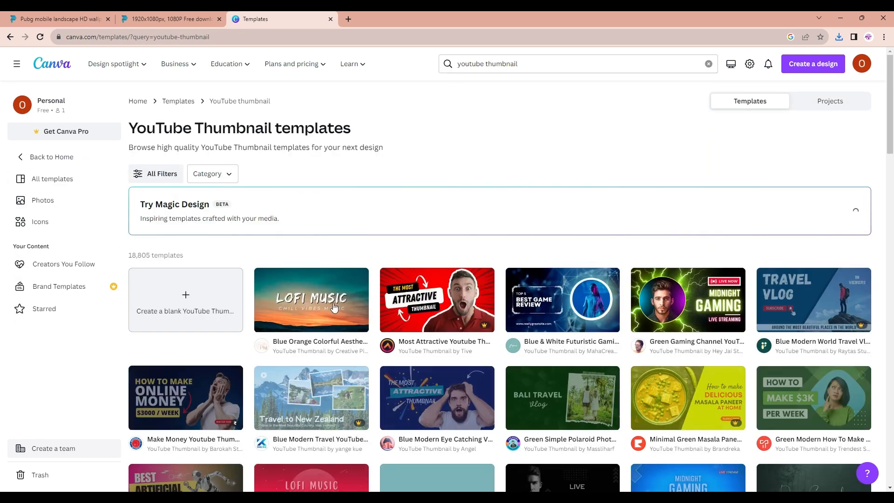
pyautogui.click(211, 307)
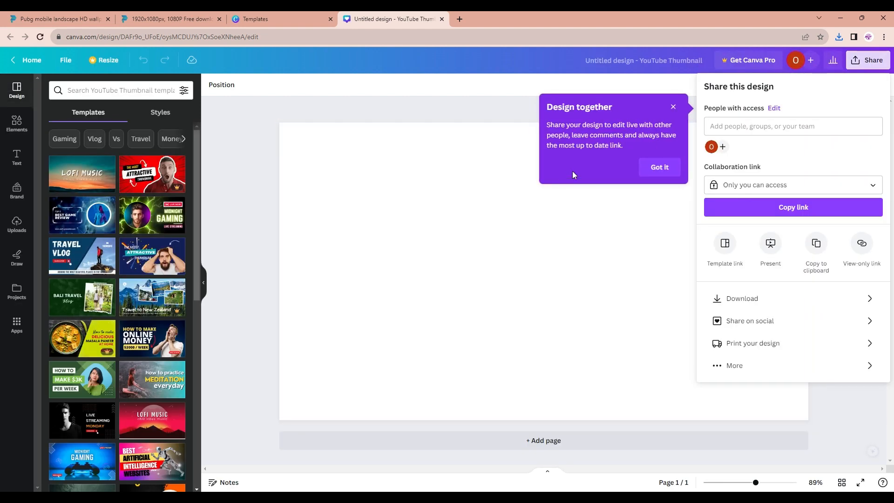
pyautogui.click(673, 107)
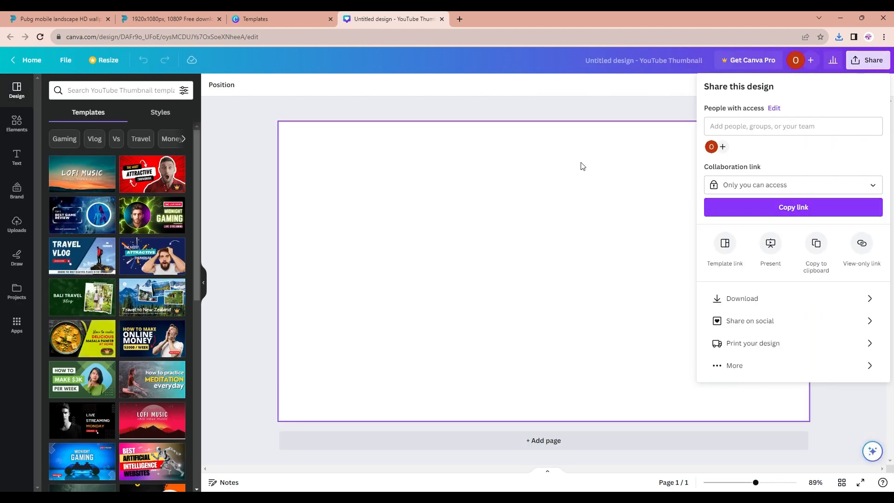
pyautogui.click(577, 163)
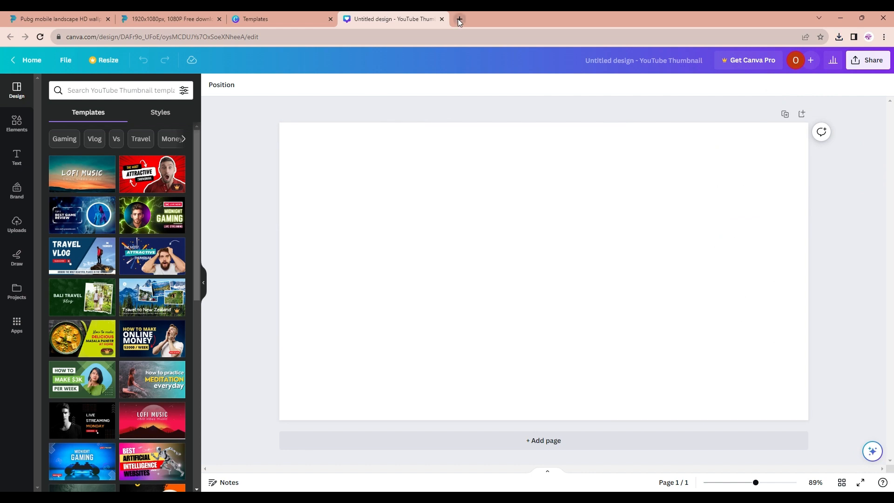
# Search for remove background in a new tab and open the remove.bg upload page
pyautogui.click(460, 20)
pyautogui.click(455, 35)
pyautogui.write('REMOV')
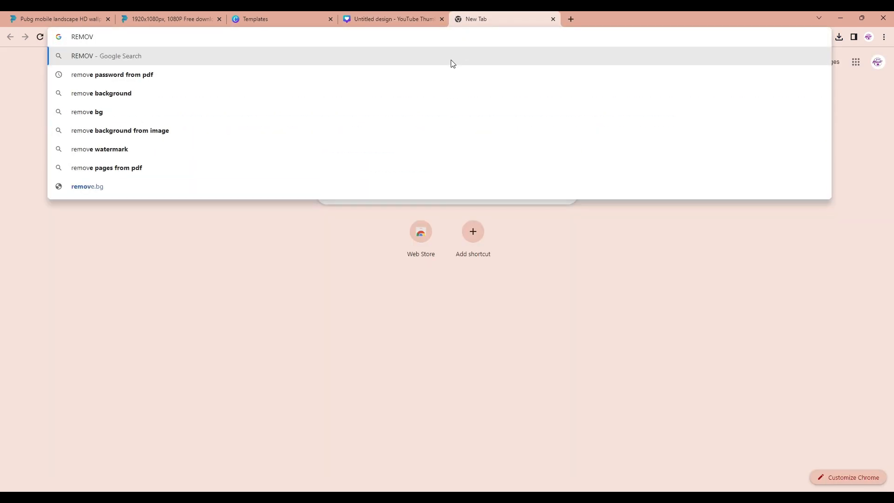
pyautogui.click(388, 93)
pyautogui.click(188, 164)
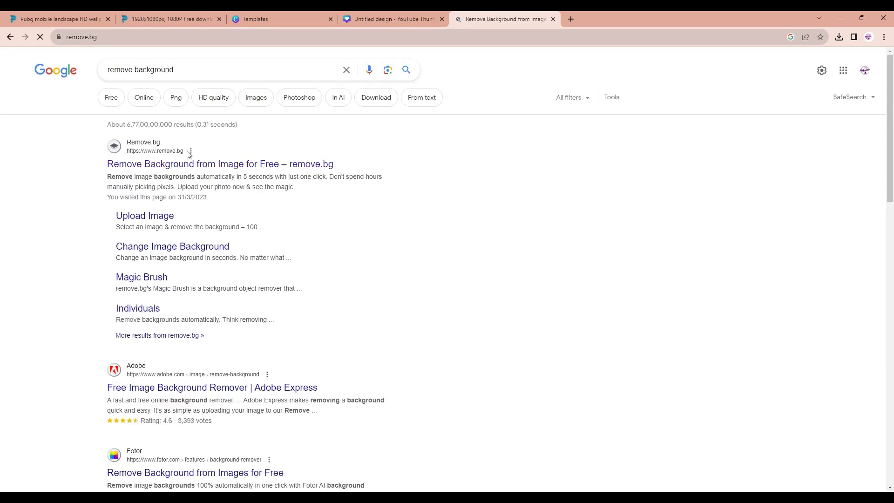
pyautogui.click(536, 296)
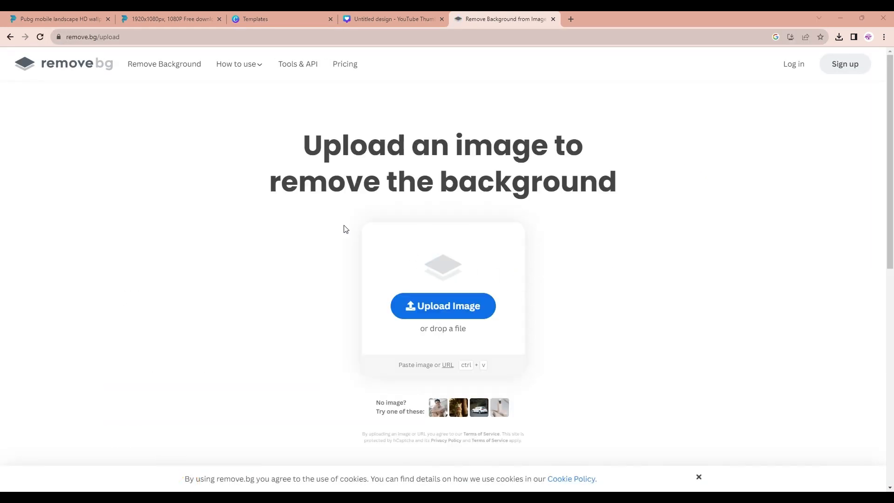
# Search Google for pintrest wallpaper and open the first Pinterest wallpapers board result
pyautogui.click(359, 250)
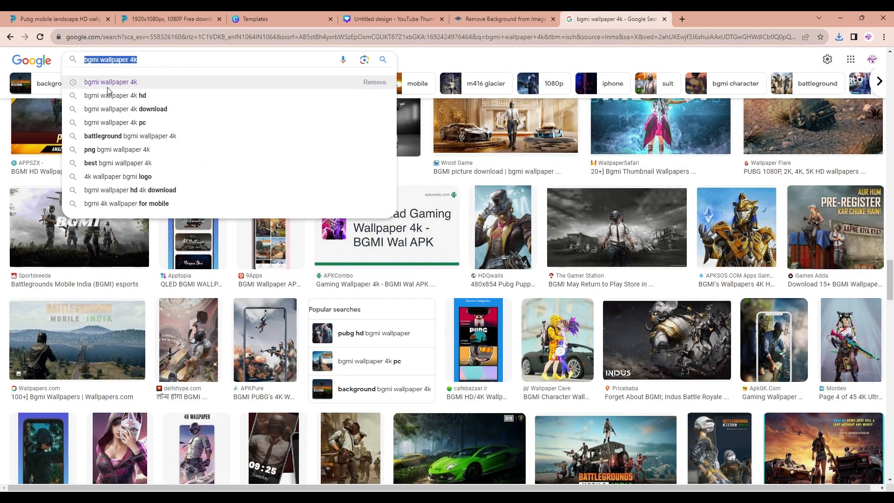
pyautogui.write('Pintrest')
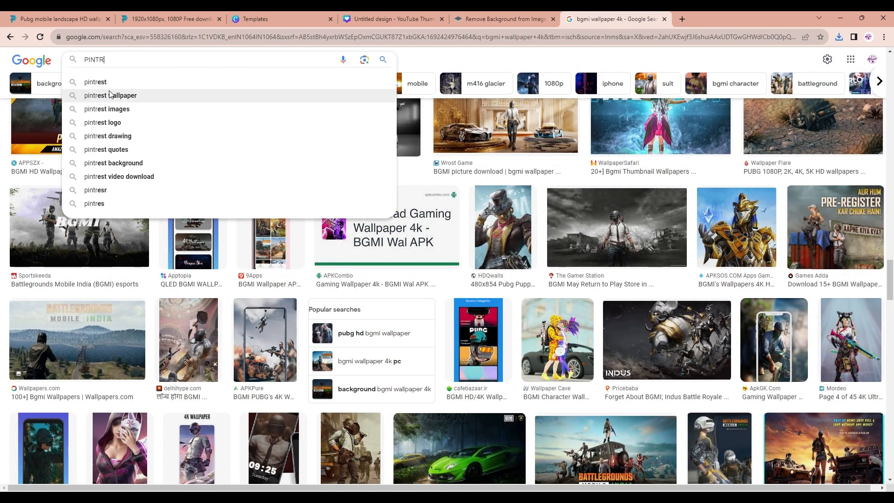
pyautogui.click(106, 94)
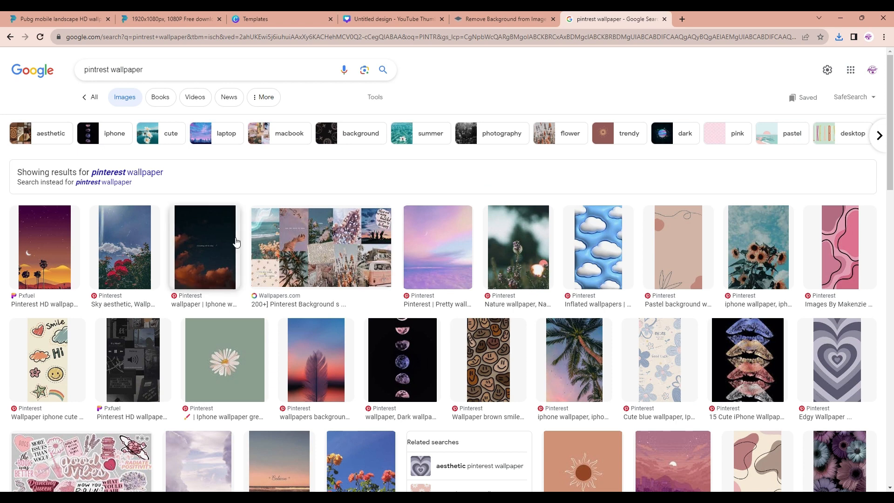
pyautogui.click(100, 98)
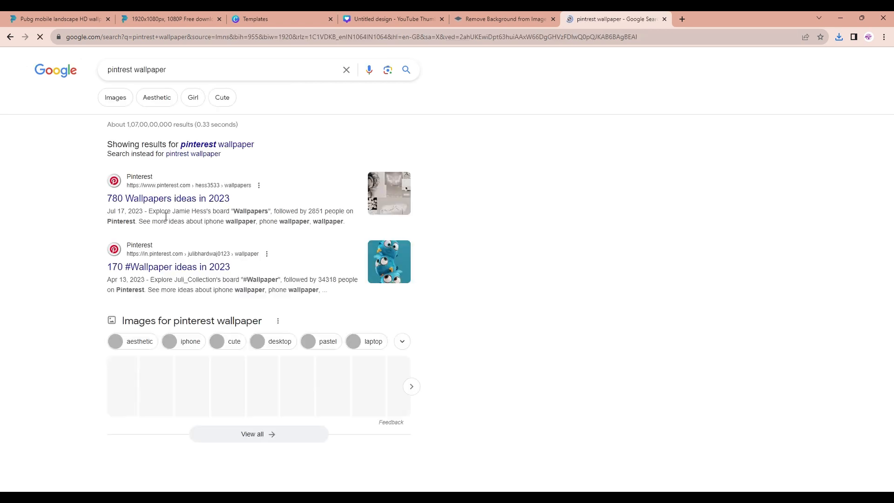
pyautogui.click(137, 199)
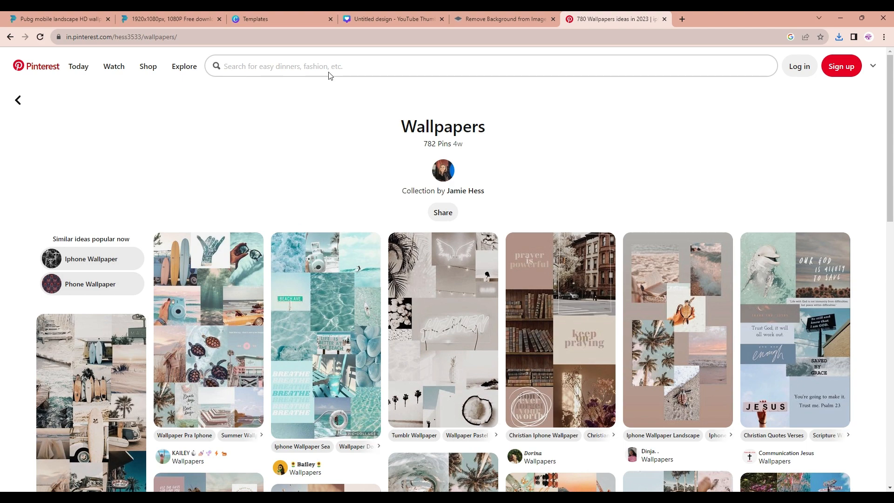
# Reload the Pinterest page and search Pinterest for 4k wallpapers for pc
pyautogui.click(293, 66)
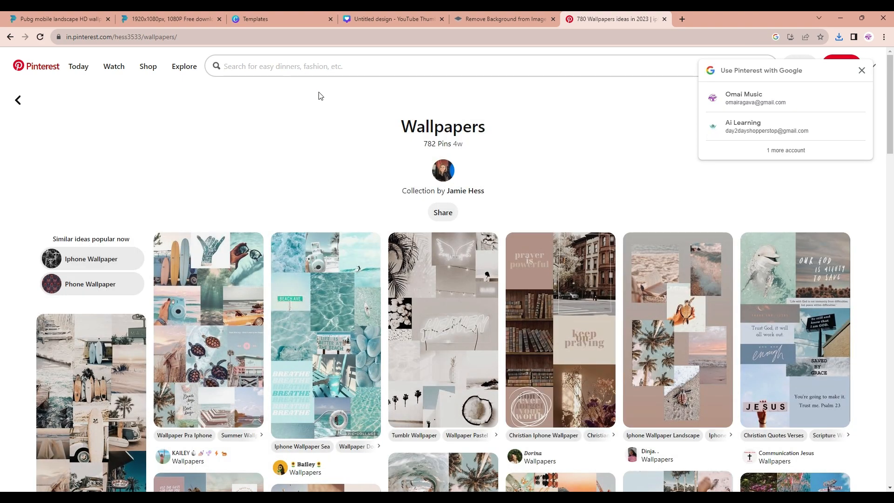
pyautogui.click(754, 97)
pyautogui.click(462, 76)
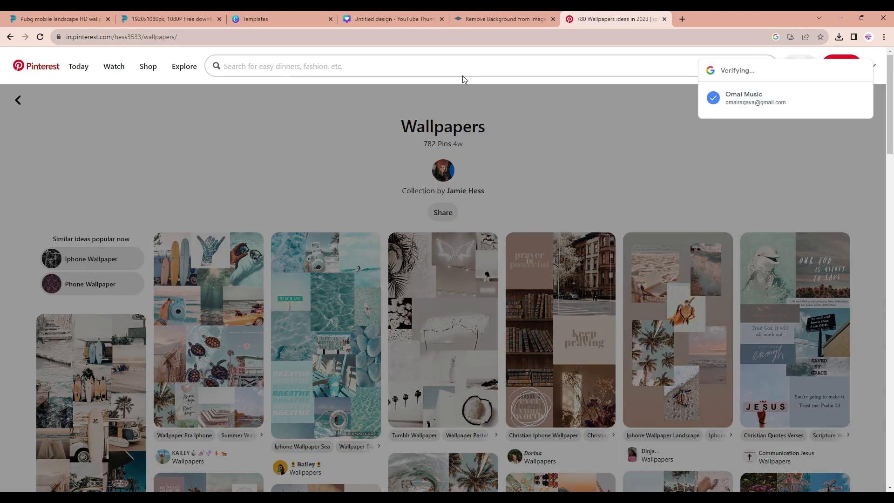
pyautogui.write('4K')
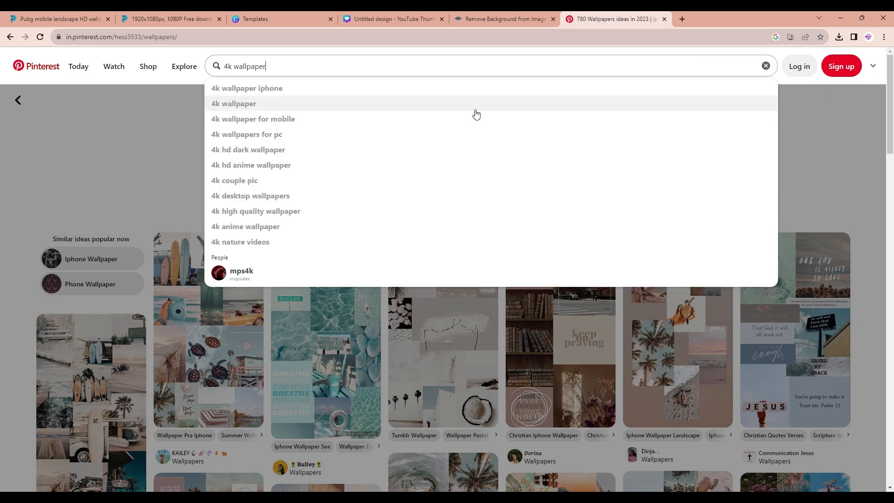
pyautogui.click(429, 134)
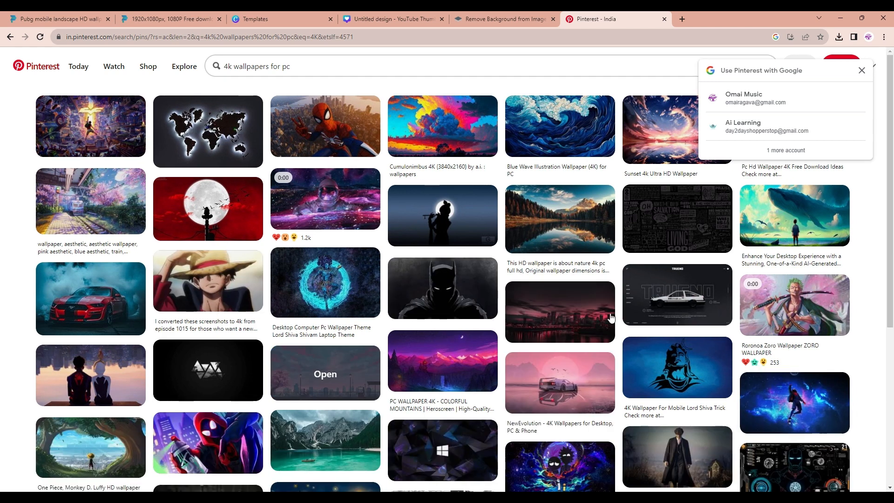
# Open the "Pc Wallpaper Full Hd" pin and try its options menu, closing the sign-up prompt
pyautogui.click(531, 316)
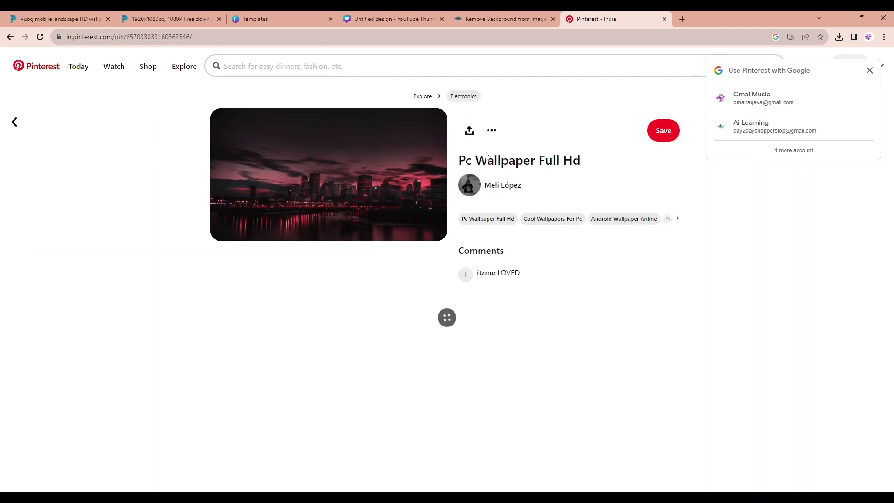
pyautogui.click(492, 130)
pyautogui.click(508, 149)
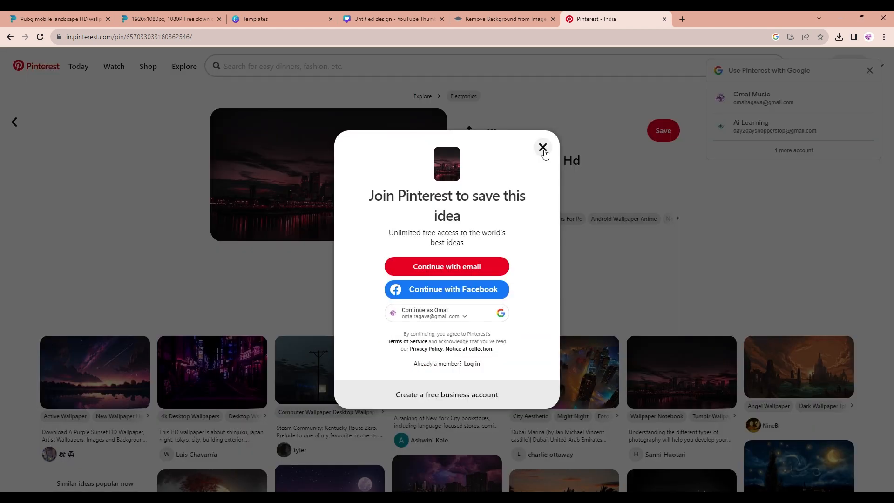
pyautogui.click(543, 148)
pyautogui.click(488, 131)
pyautogui.click(614, 191)
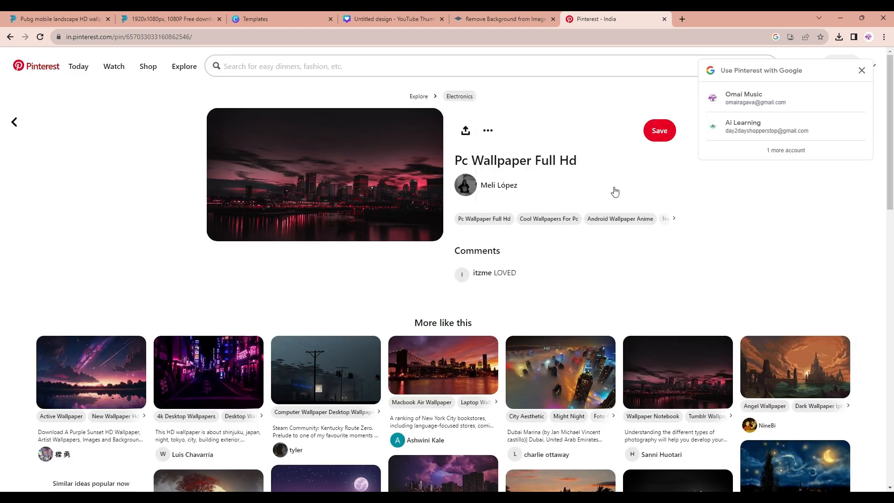
# Sign in to Pinterest with the Google account
pyautogui.click(750, 97)
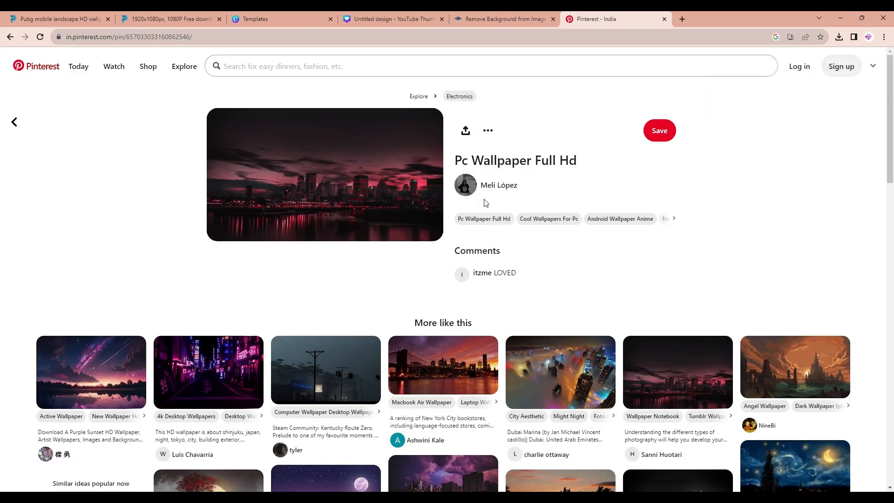
pyautogui.click(488, 130)
pyautogui.click(556, 110)
pyautogui.moveTo(91, 387)
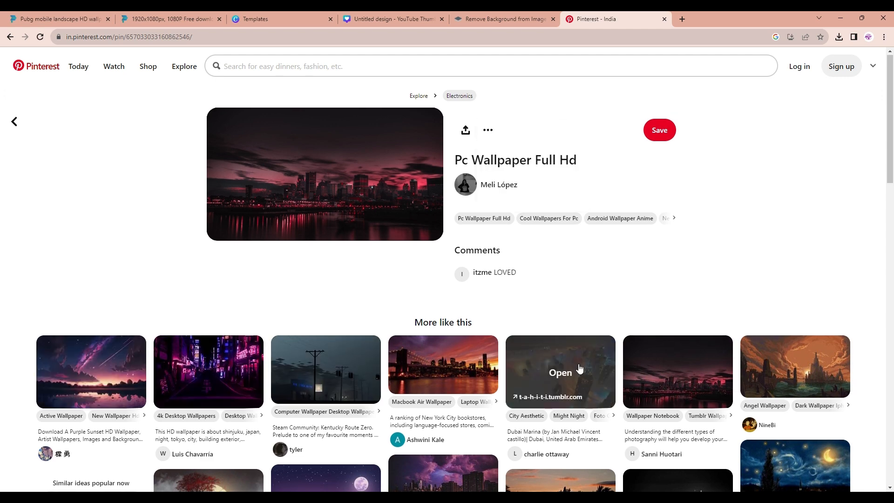
pyautogui.scroll(-4, 578, 326)
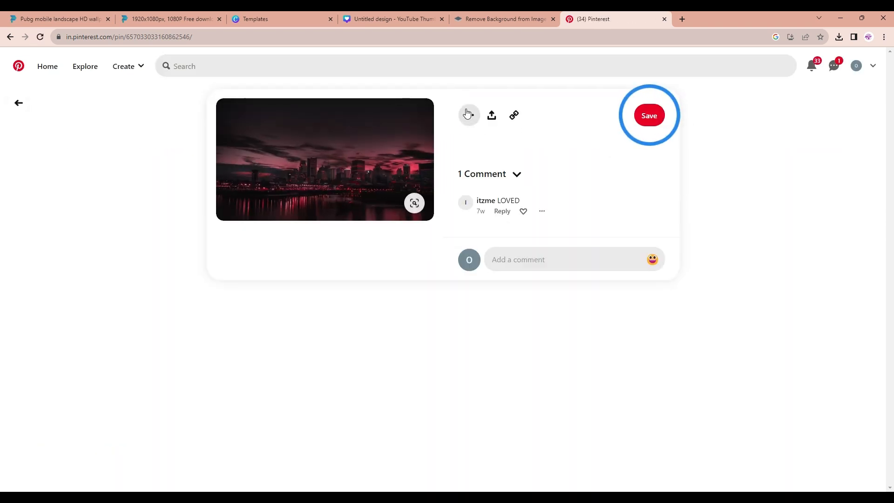
# Download the pin's image and switch back to the Canva design tab
pyautogui.click(468, 114)
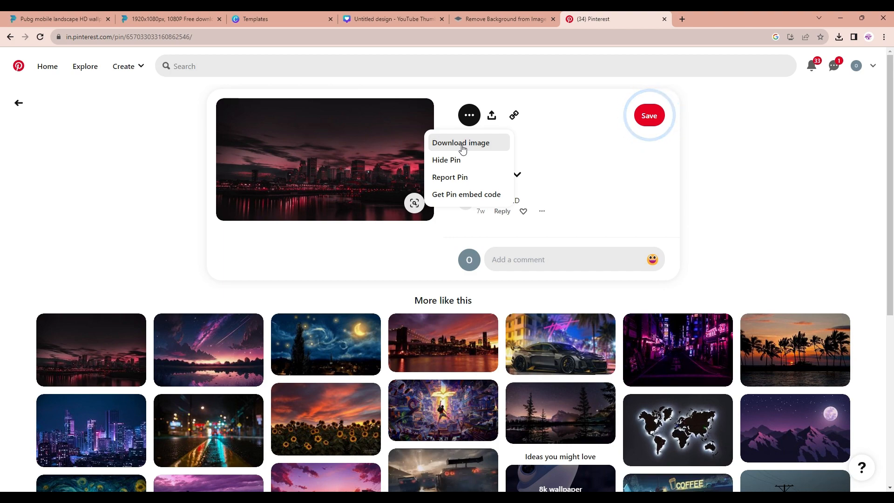
pyautogui.click(460, 143)
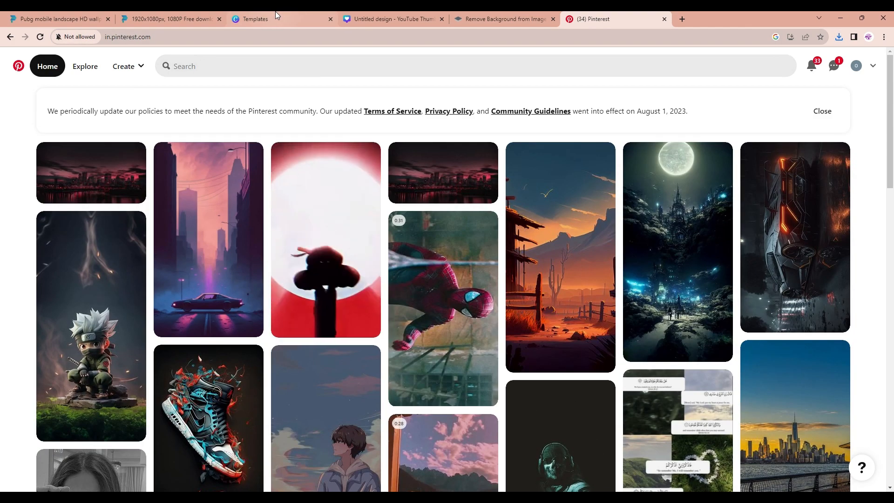
pyautogui.click(367, 18)
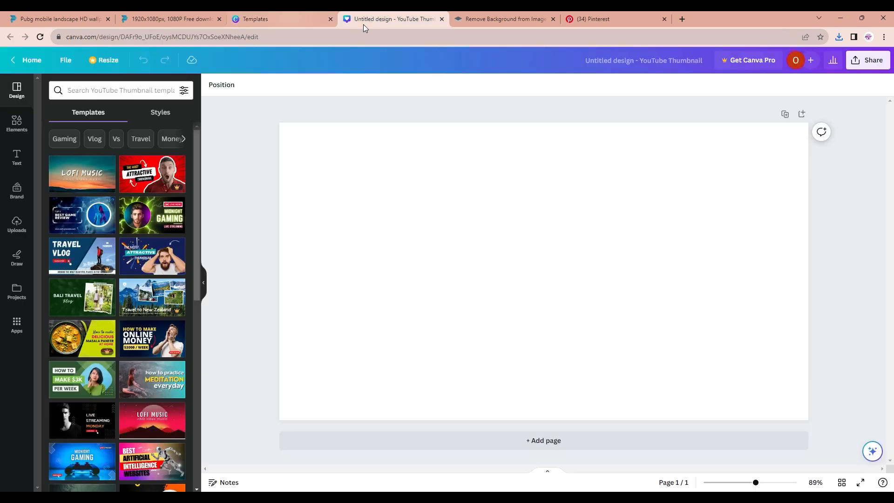
# Add the uploaded city skyline image to the thumbnail and stretch it to fill the whole canvas
pyautogui.click(18, 235)
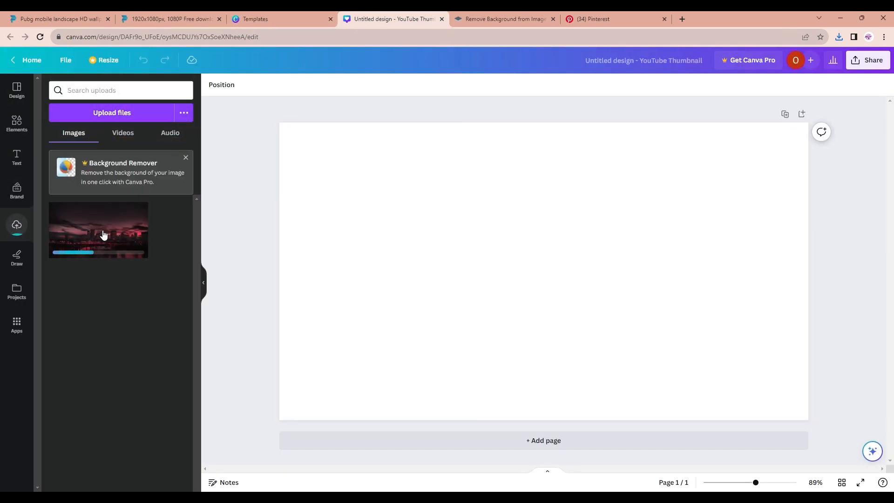
pyautogui.click(104, 235)
pyautogui.moveTo(357, 171); pyautogui.dragTo(279, 123)
pyautogui.moveTo(739, 380); pyautogui.dragTo(808, 420)
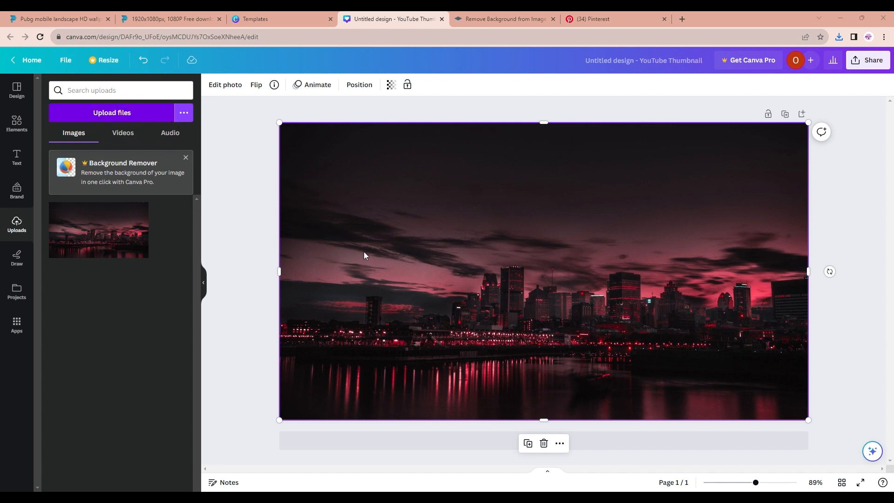
# Add the background-removed characters image and enlarge it over the lower centre of the canvas
pyautogui.click(100, 229)
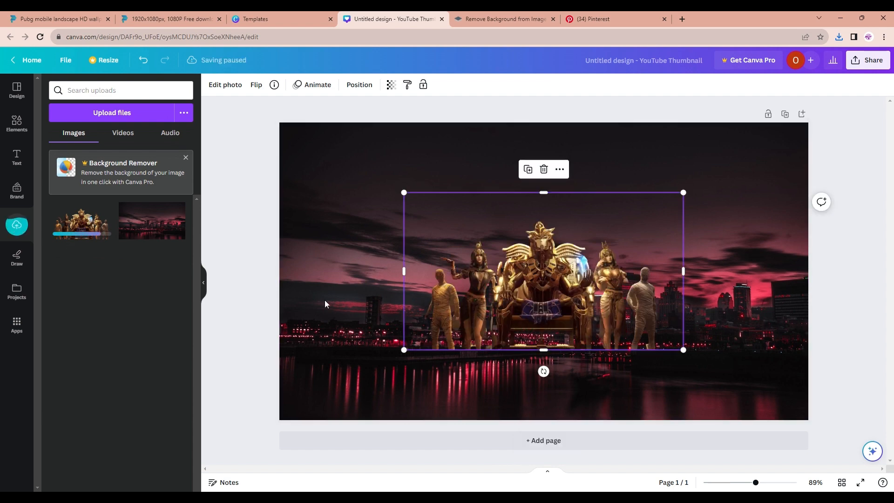
pyautogui.moveTo(404, 349); pyautogui.dragTo(312, 411)
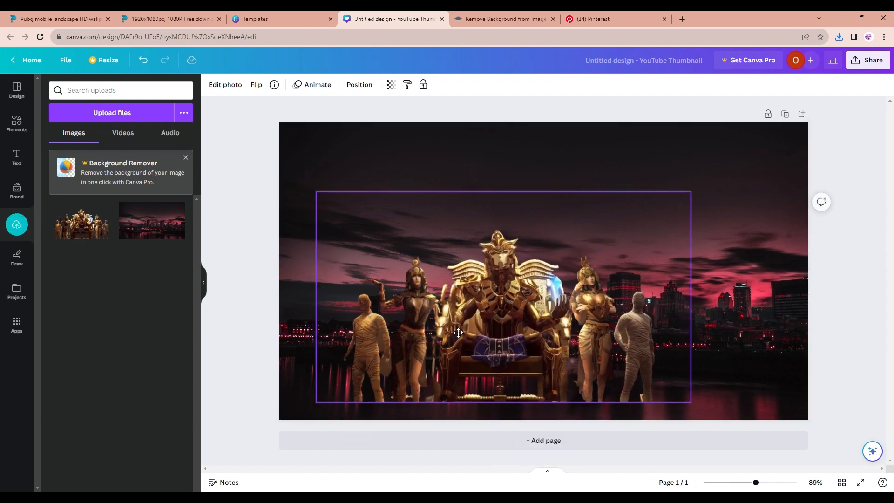
pyautogui.moveTo(451, 332); pyautogui.dragTo(477, 321)
pyautogui.click(316, 234)
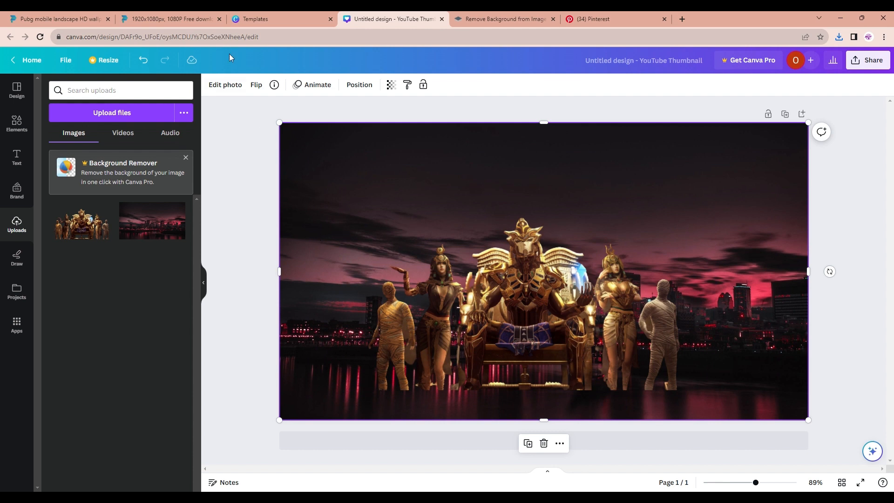
# Switch to Pinterest and browse the home feed for another background wallpaper
pyautogui.click(195, 18)
pyautogui.click(532, 16)
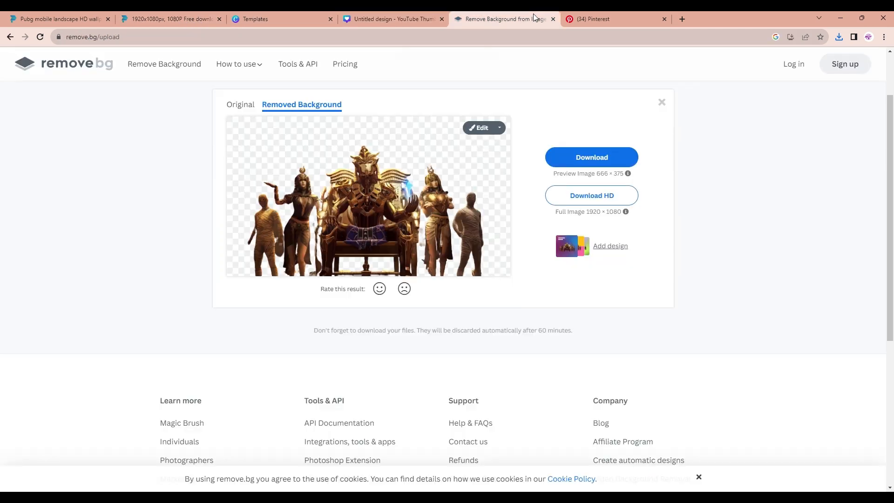
pyautogui.click(612, 16)
pyautogui.scroll(-2, 417, 353)
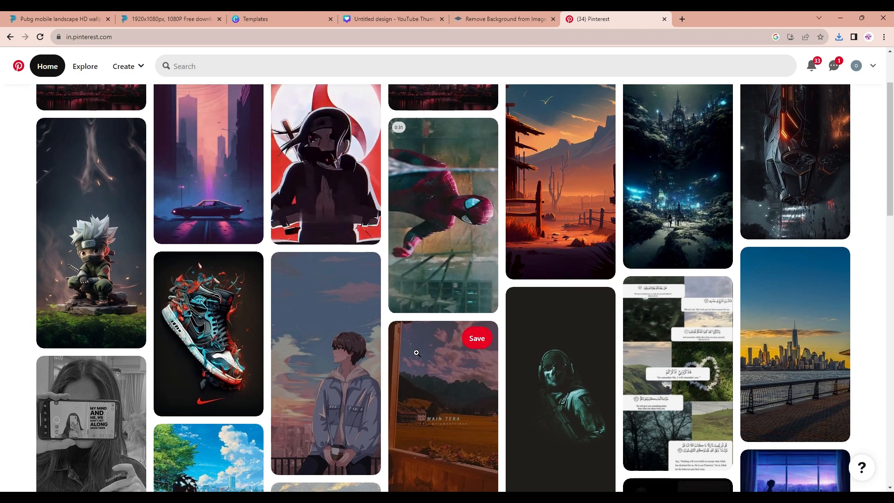
pyautogui.scroll(-7, 416, 352)
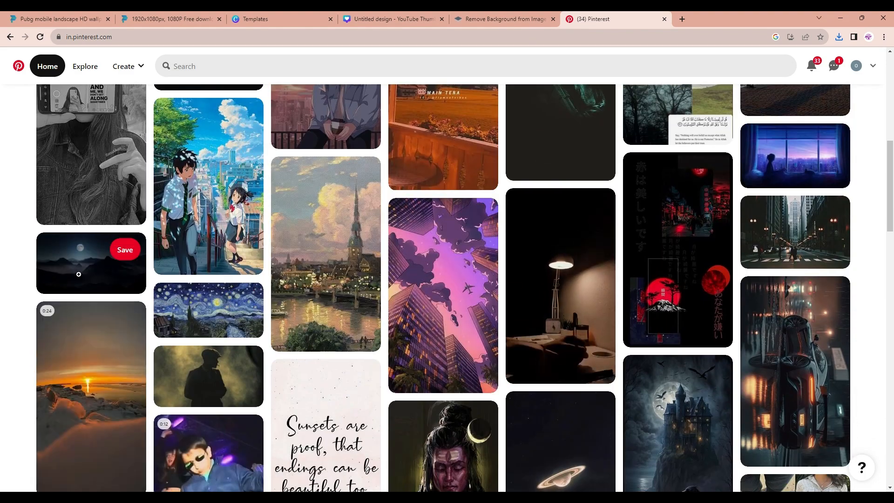
pyautogui.click(88, 261)
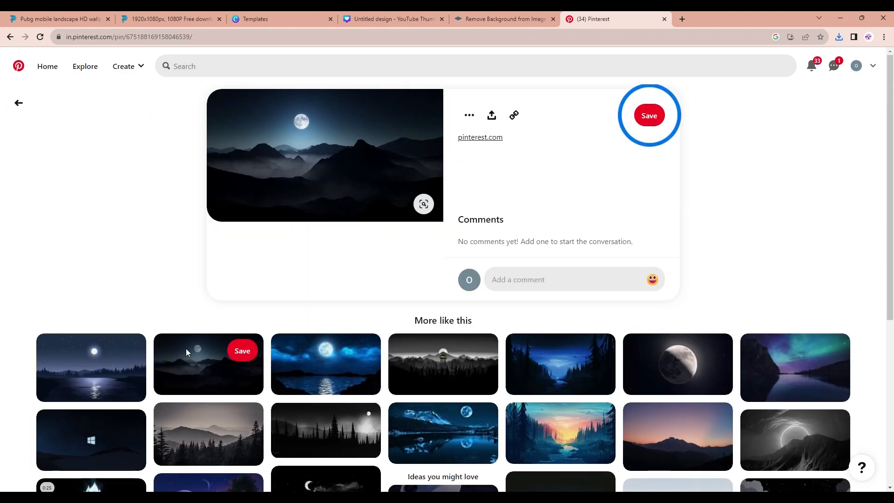
# Browse the related pins under the moonlit mountain pin and the moonlight lake pin
pyautogui.scroll(-2, 463, 332)
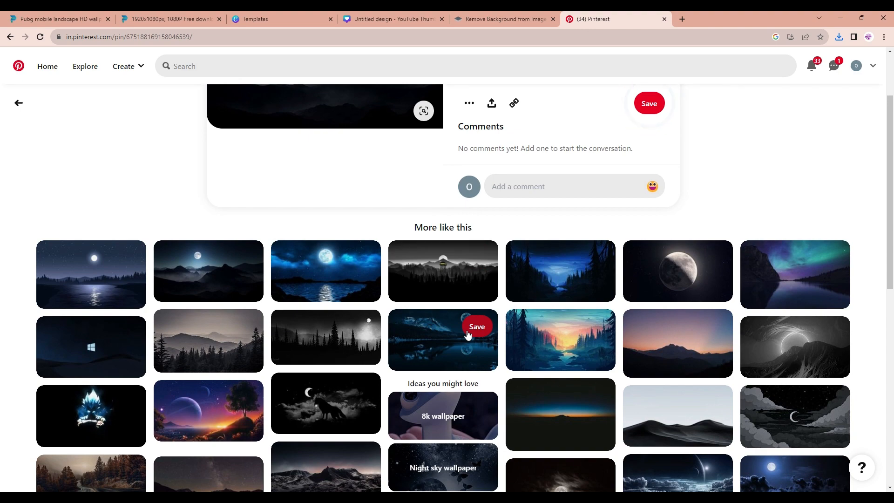
pyautogui.scroll(-6, 467, 334)
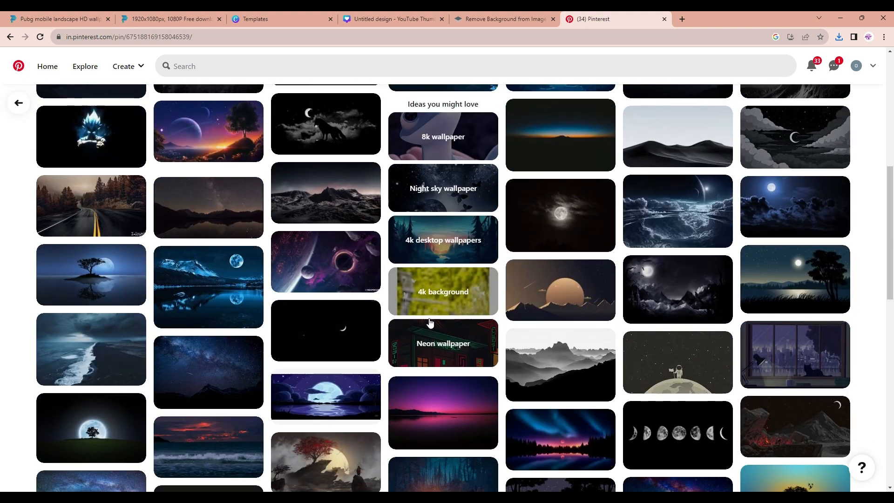
pyautogui.scroll(-4, 430, 322)
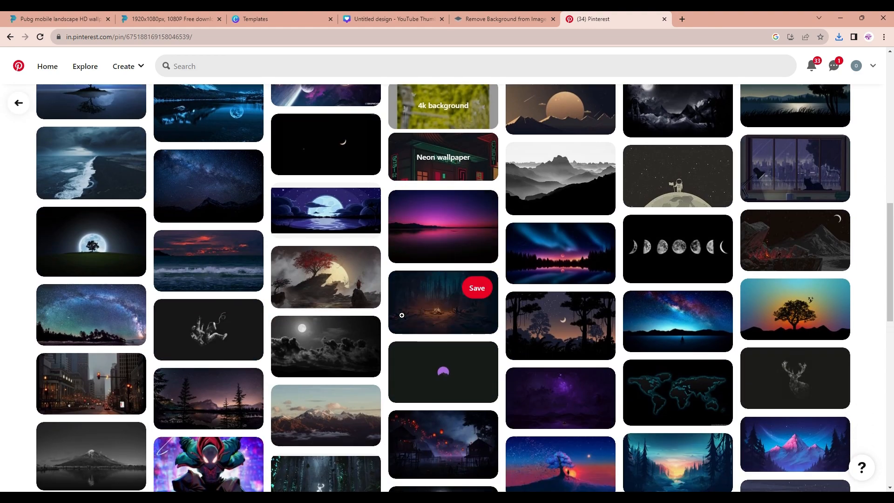
pyautogui.scroll(-7, 400, 317)
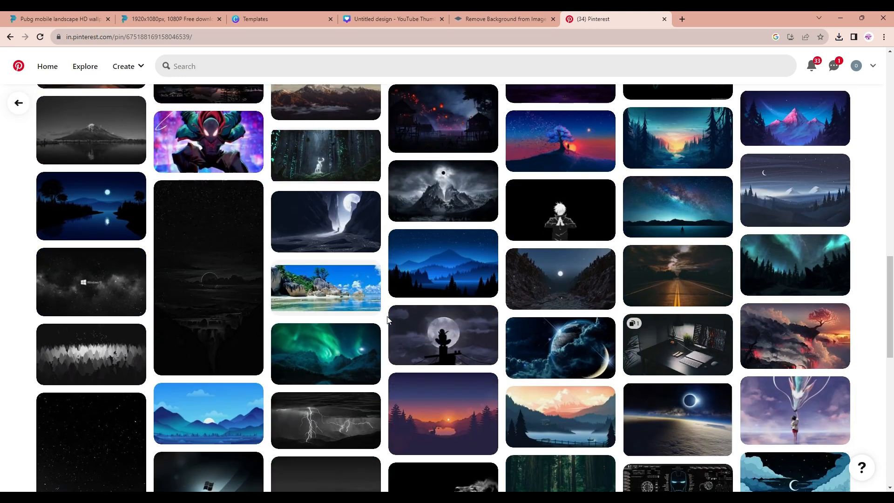
pyautogui.scroll(-4, 387, 320)
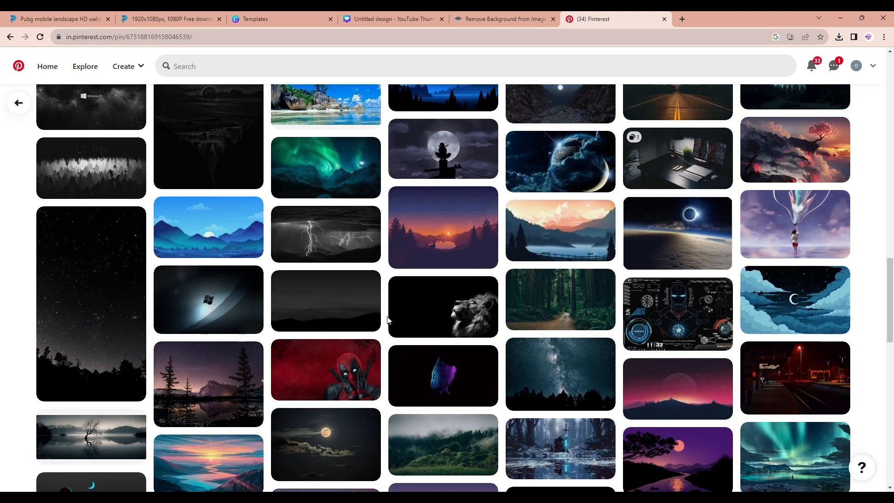
pyautogui.scroll(15, 387, 320)
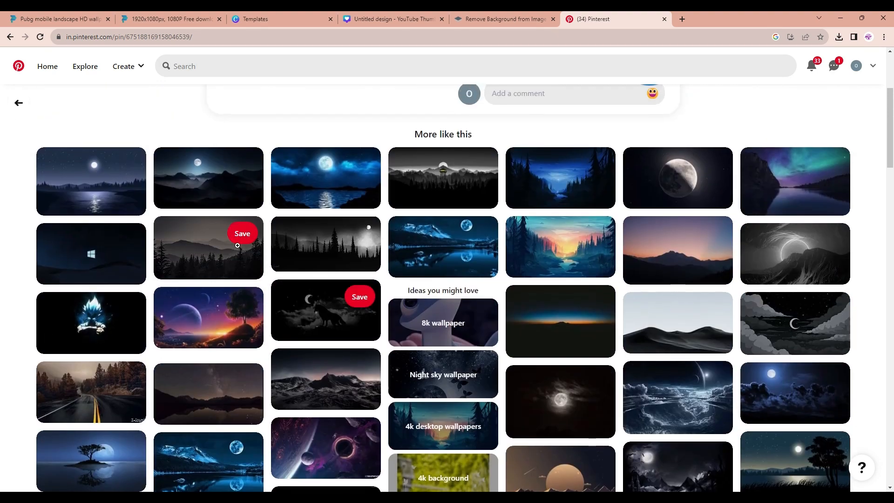
pyautogui.click(88, 205)
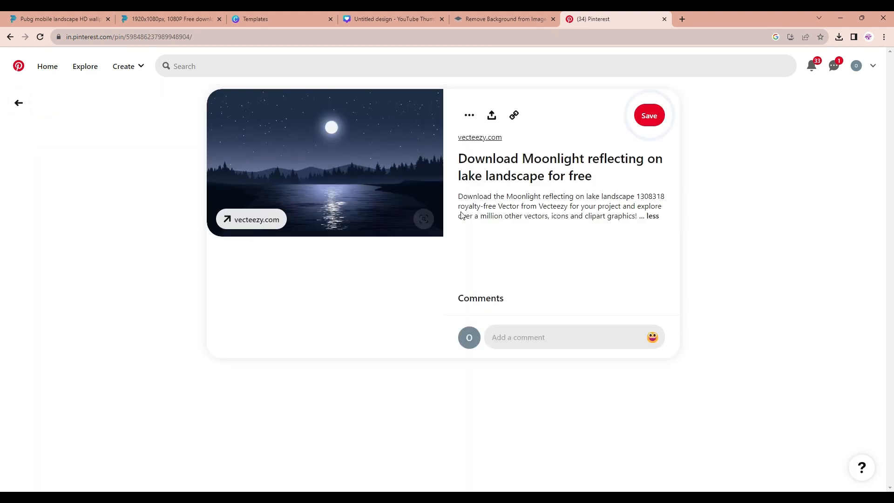
pyautogui.scroll(-4, 385, 236)
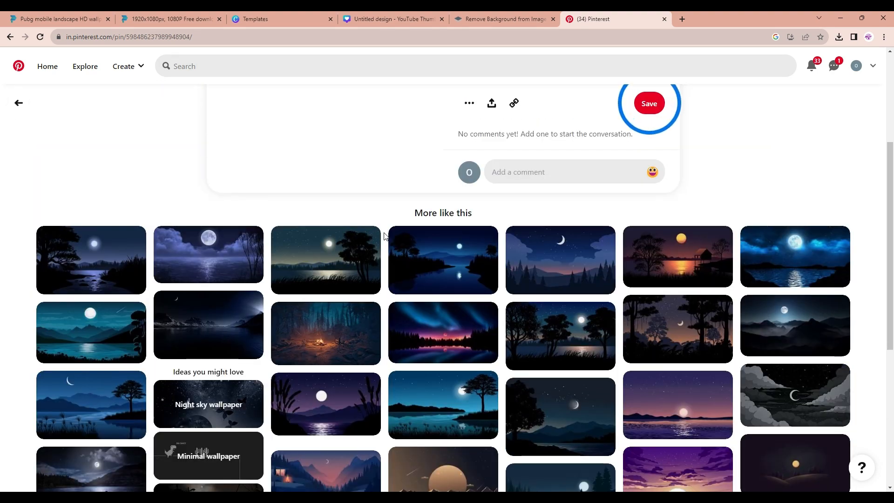
# Open the "Full Moon in Gemini" pin, download its image and return to the Canva design
pyautogui.click(791, 326)
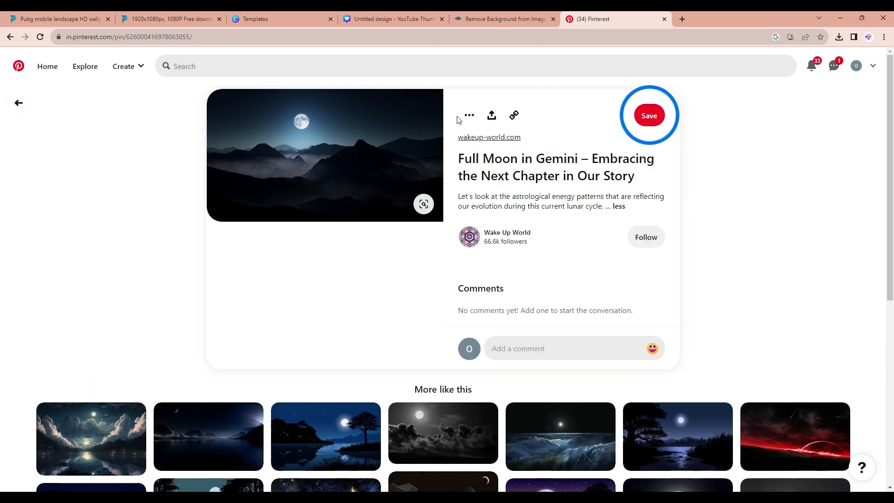
pyautogui.click(470, 115)
pyautogui.click(466, 141)
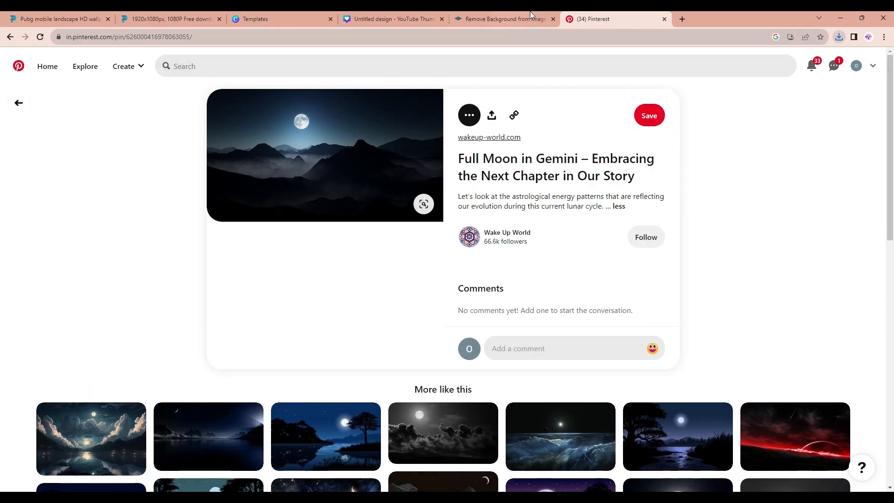
pyautogui.click(393, 18)
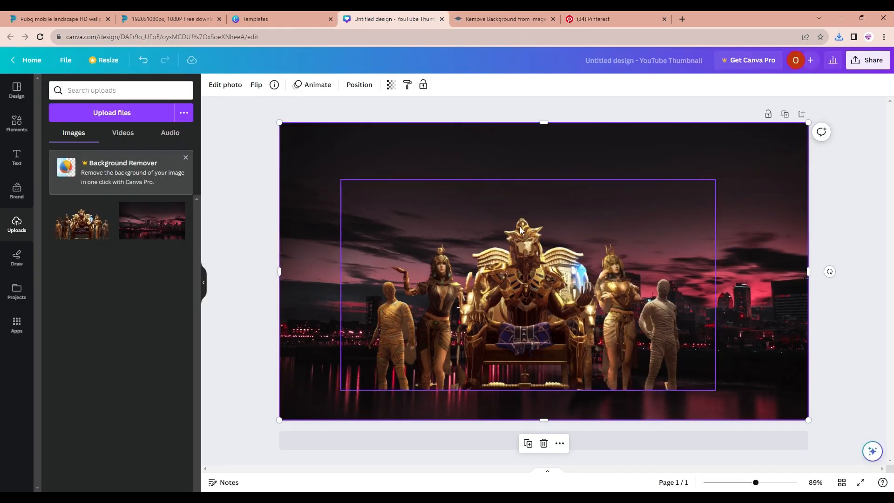
# Replace the city background with the moonlit mountain image, sending it to the back and stretching it across the canvas
pyautogui.click(544, 442)
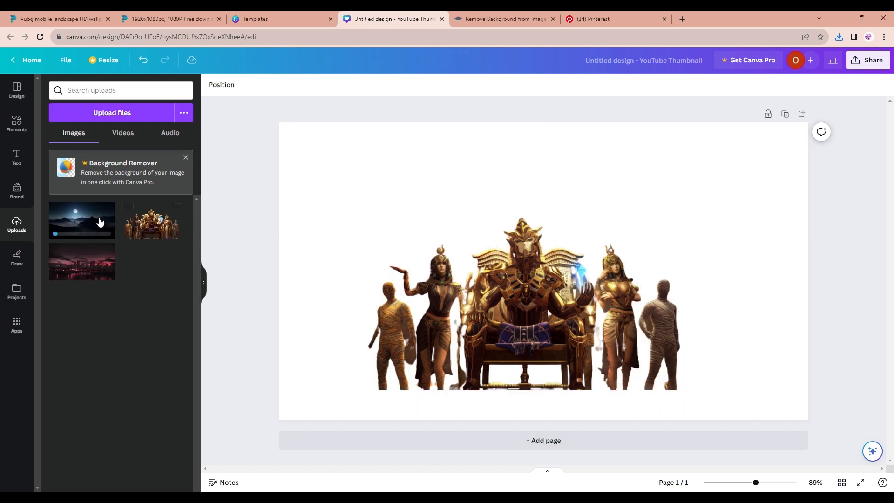
pyautogui.click(86, 228)
pyautogui.rightClick(497, 239)
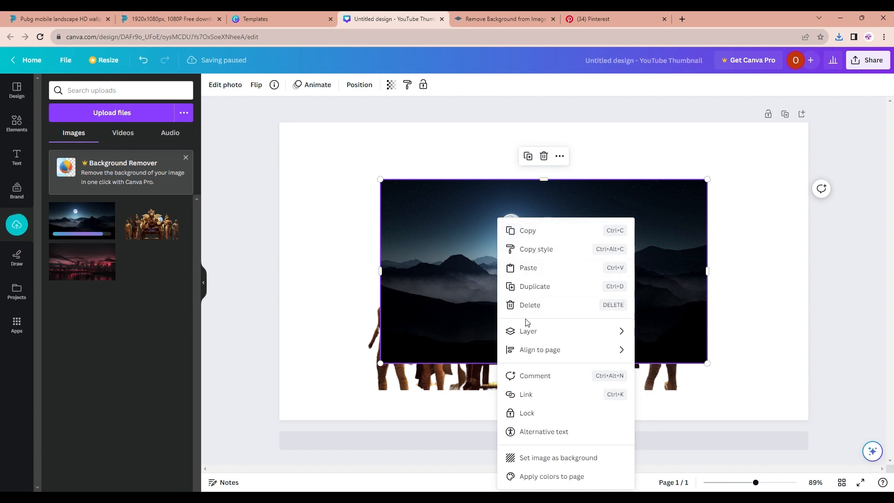
pyautogui.moveTo(534, 336)
pyautogui.click(680, 373)
pyautogui.moveTo(477, 216); pyautogui.dragTo(376, 160)
pyautogui.moveTo(606, 306); pyautogui.dragTo(832, 379)
# Enlarge the characters image and shift it slightly up and right on the canvas
pyautogui.click(618, 314)
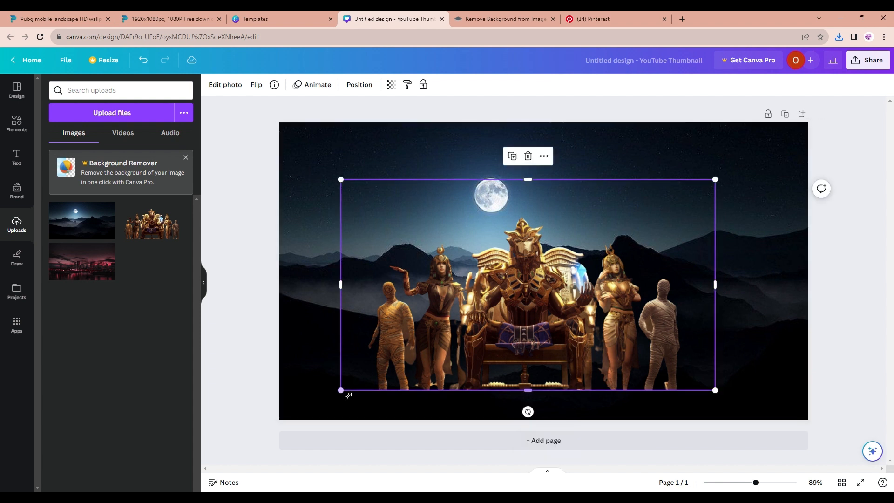
pyautogui.moveTo(340, 390); pyautogui.dragTo(300, 413)
pyautogui.moveTo(465, 328); pyautogui.dragTo(499, 301)
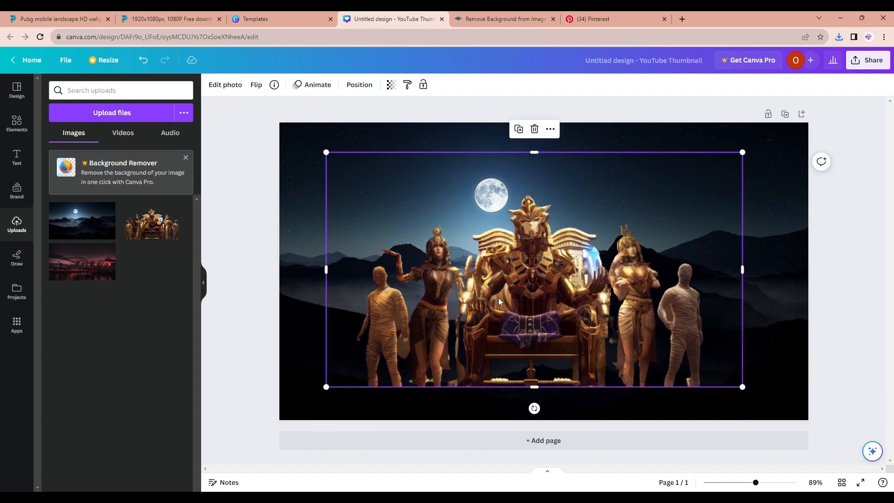
# In a new tab, search the web for photo 4k enhancer free and open the Media.io upscaler
pyautogui.hotkey('ctrl', 't')
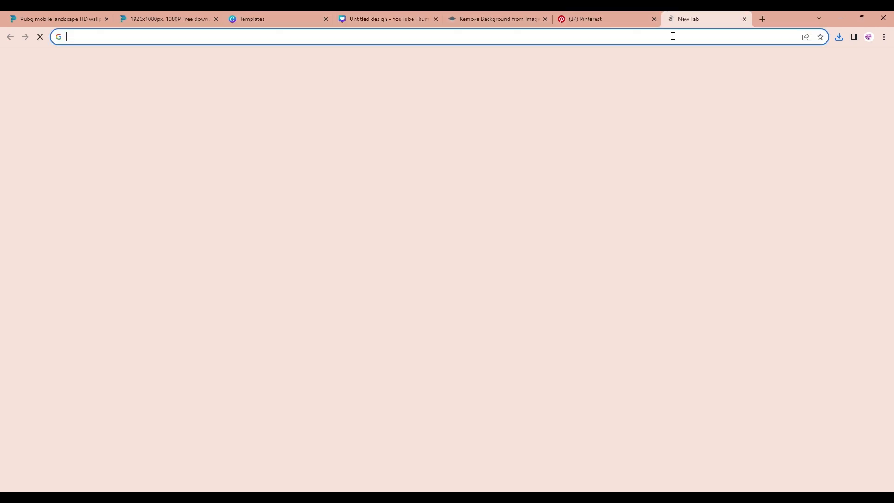
pyautogui.write('PHOTO ')
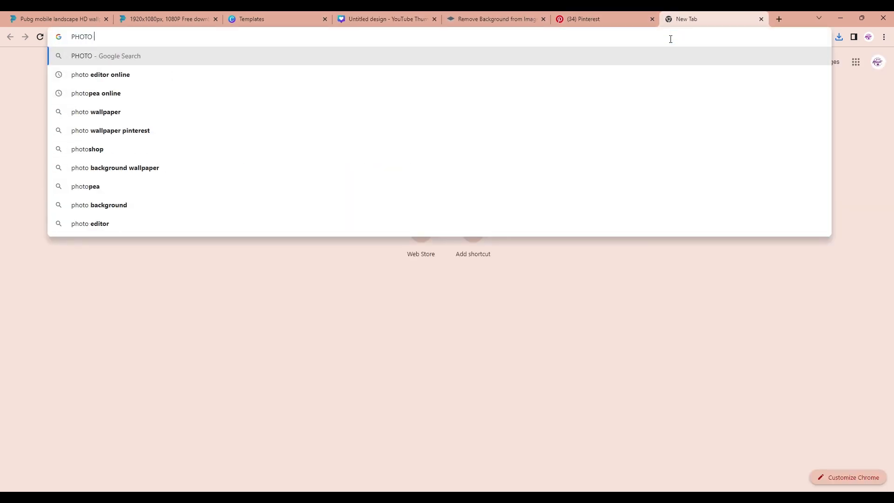
pyautogui.write('4K E')
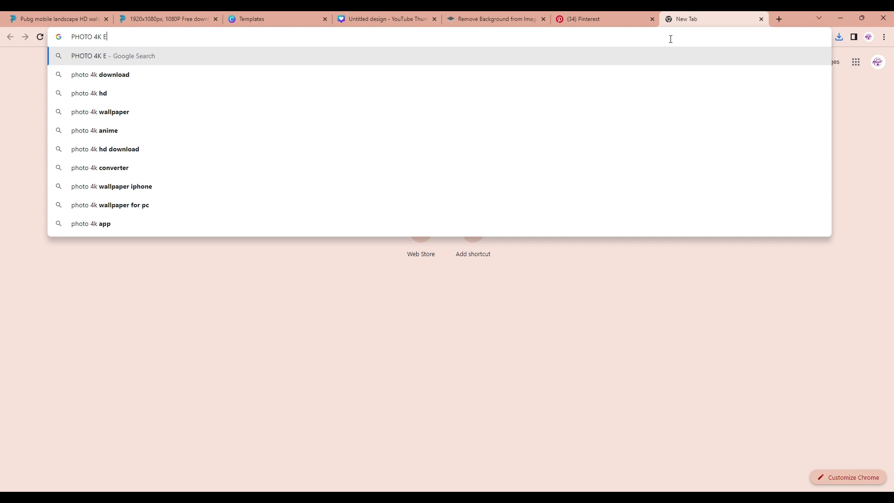
pyautogui.click(622, 114)
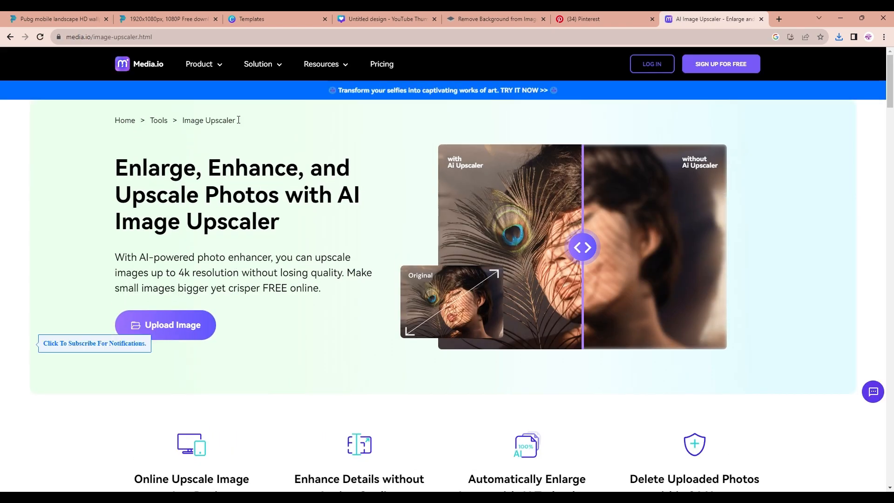
# Return to the search results and open Pixelcut's free image upscaler
pyautogui.click(595, 17)
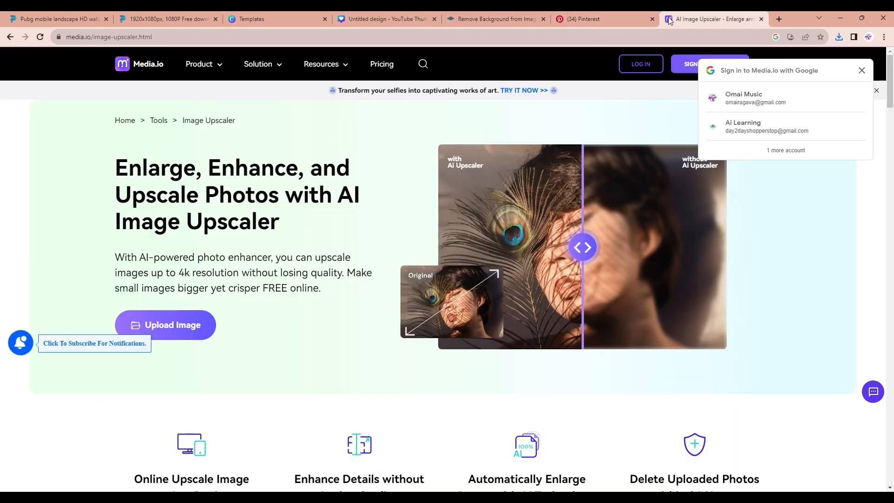
pyautogui.click(10, 37)
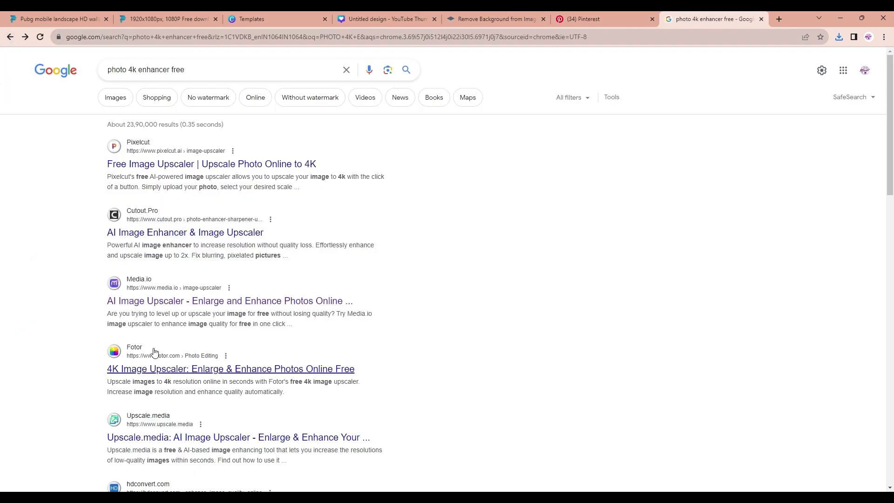
pyautogui.click(156, 164)
pyautogui.click(229, 244)
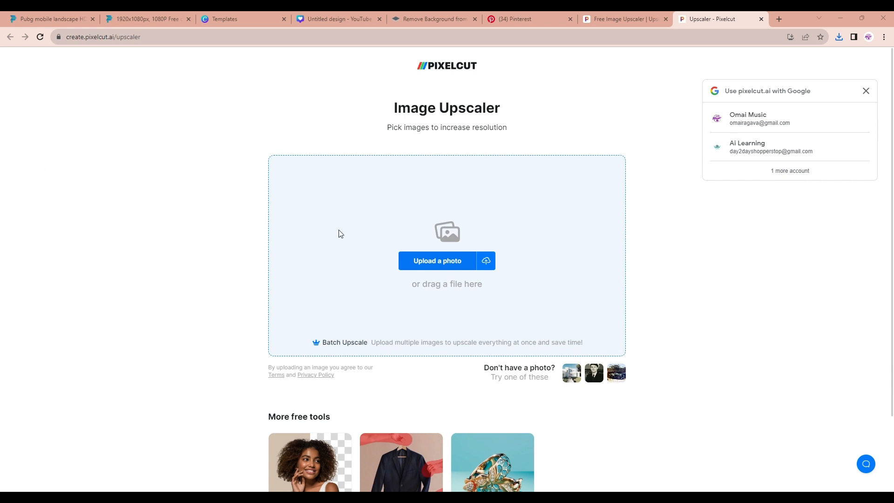
# Paste the characters image into the upscaler, dismiss the sign-in prompt, choose 4x and download the HD result
pyautogui.hotkey('ctrl', 'v')
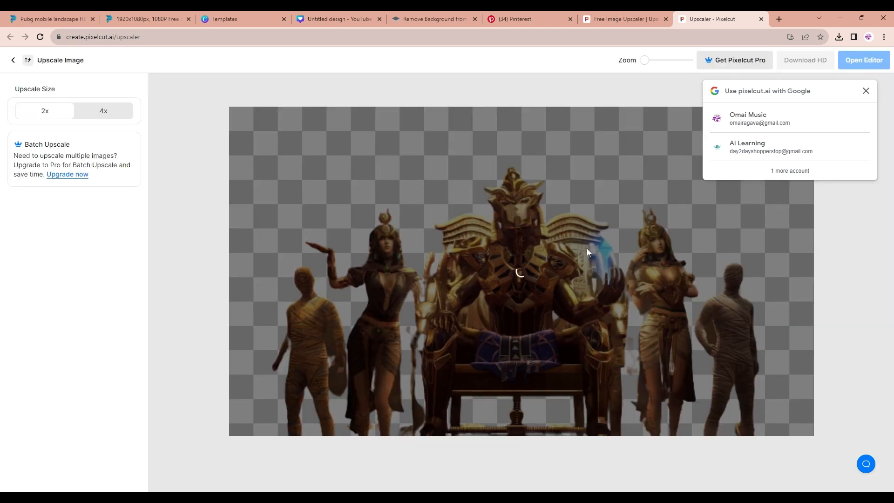
pyautogui.click(866, 91)
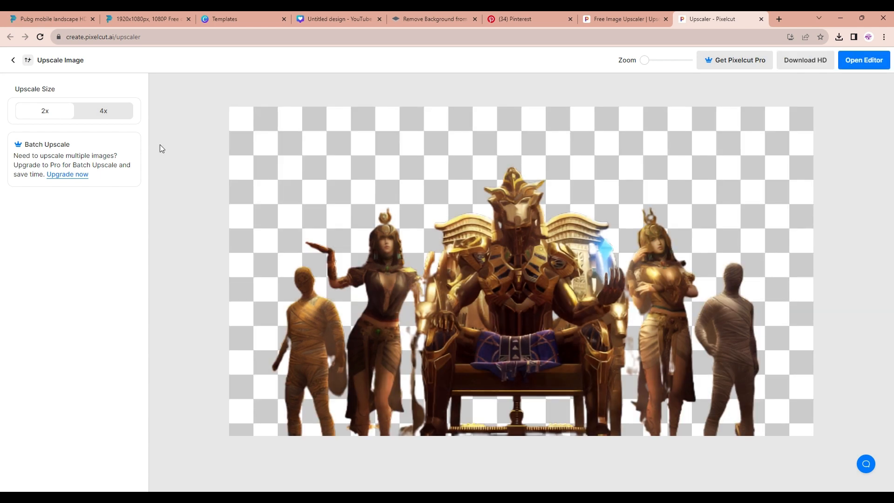
pyautogui.click(108, 111)
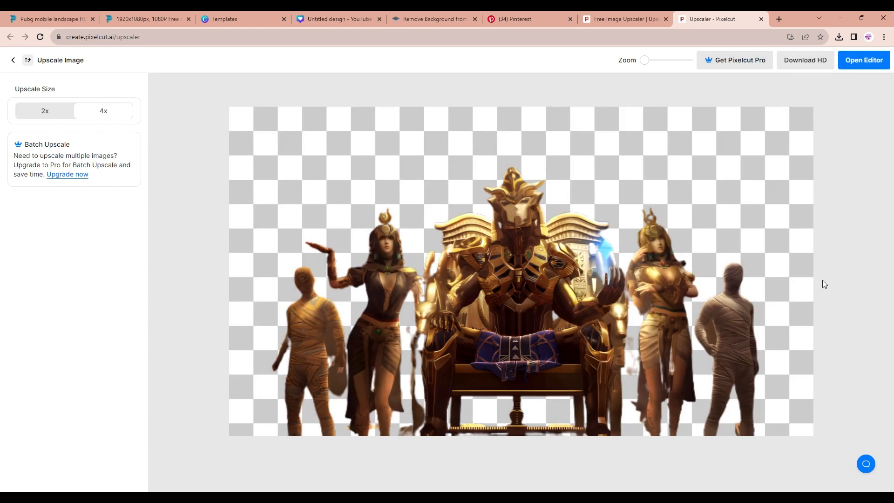
pyautogui.click(812, 61)
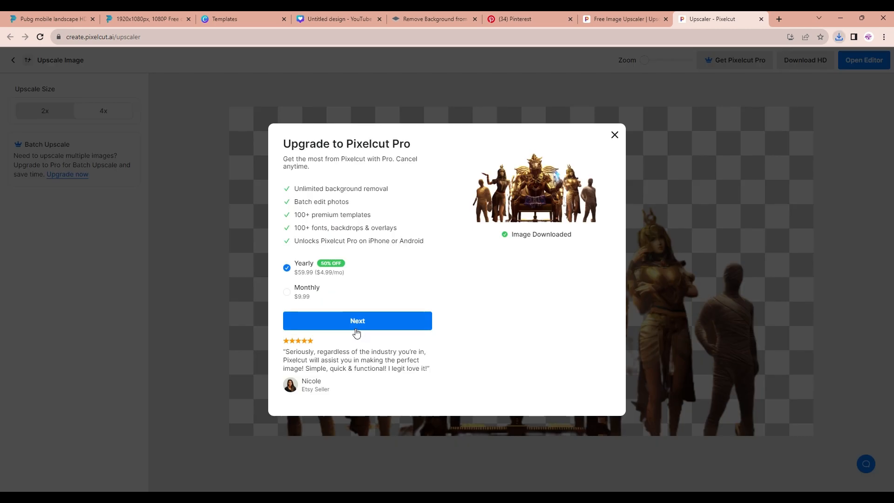
# Close the upgrade prompt, go back to the Canva design and delete the original characters image
pyautogui.click(614, 136)
pyautogui.click(354, 19)
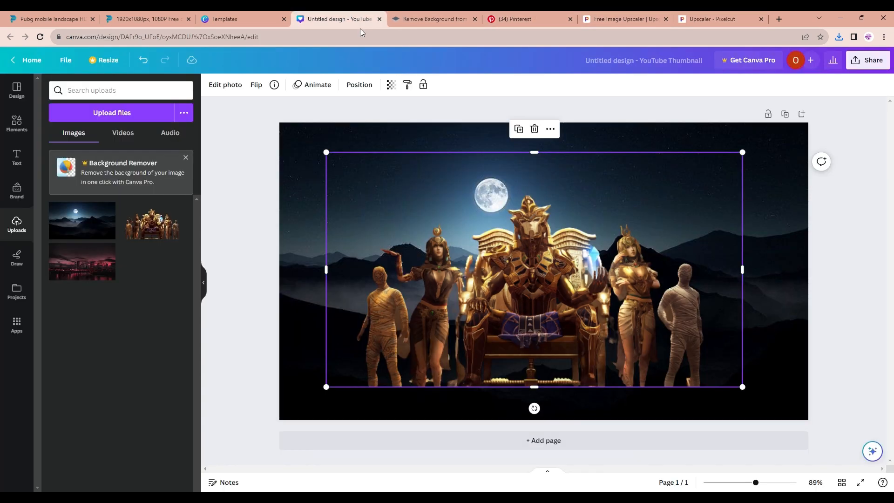
pyautogui.click(533, 128)
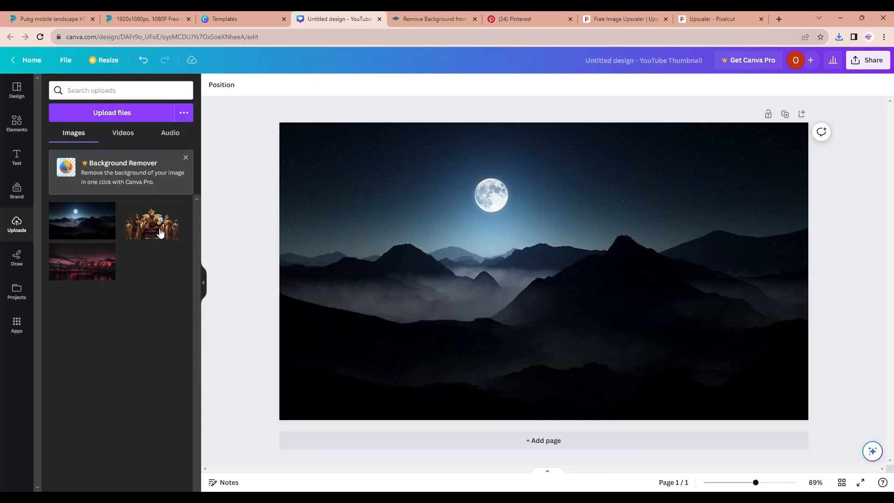
# Paste the upscaled characters image onto the canvas, then enlarge it and position it over the scene
pyautogui.hotkey('ctrl', 'v')
pyautogui.moveTo(361, 374); pyautogui.dragTo(296, 410)
pyautogui.moveTo(472, 356); pyautogui.dragTo(497, 337)
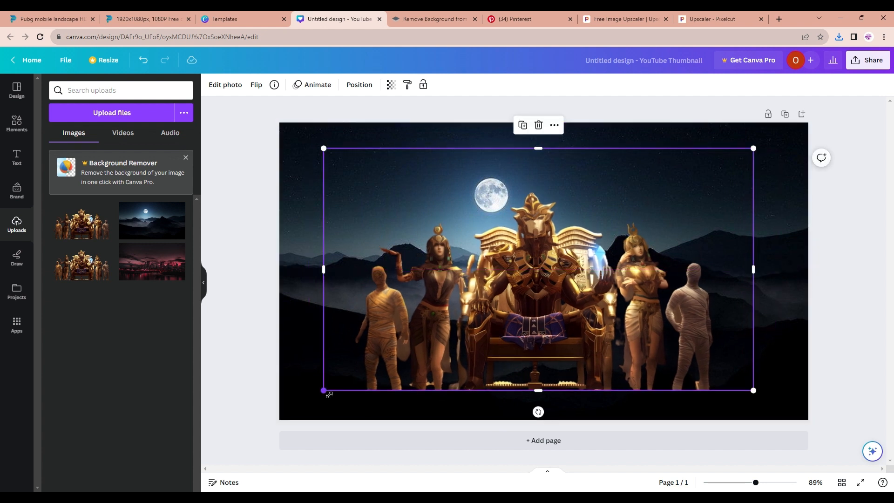
pyautogui.moveTo(323, 390); pyautogui.dragTo(301, 397)
pyautogui.moveTo(405, 354); pyautogui.dragTo(420, 343)
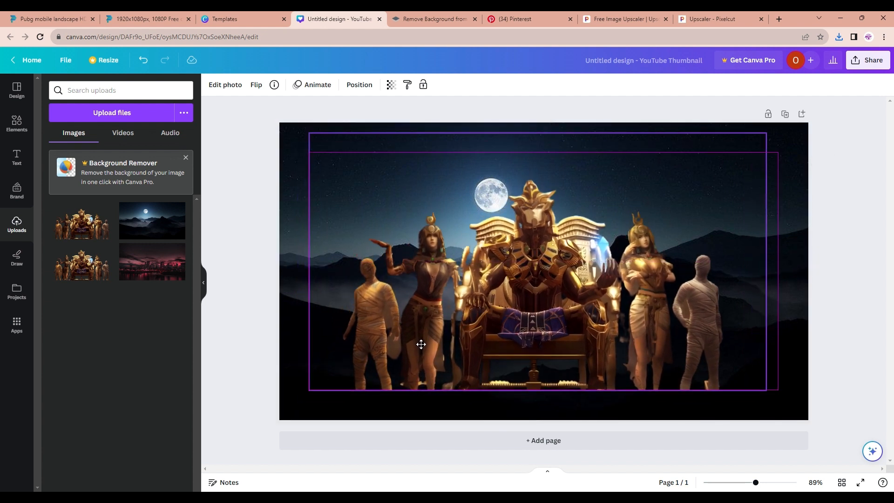
# Adjust the background photo: set sharpness to 16, vibrance to 14 and saturation to -7
pyautogui.click(286, 367)
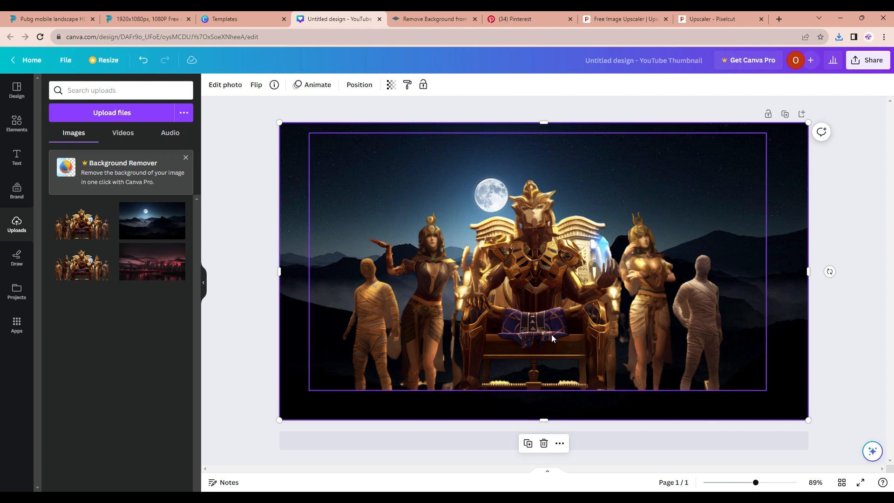
pyautogui.click(231, 87)
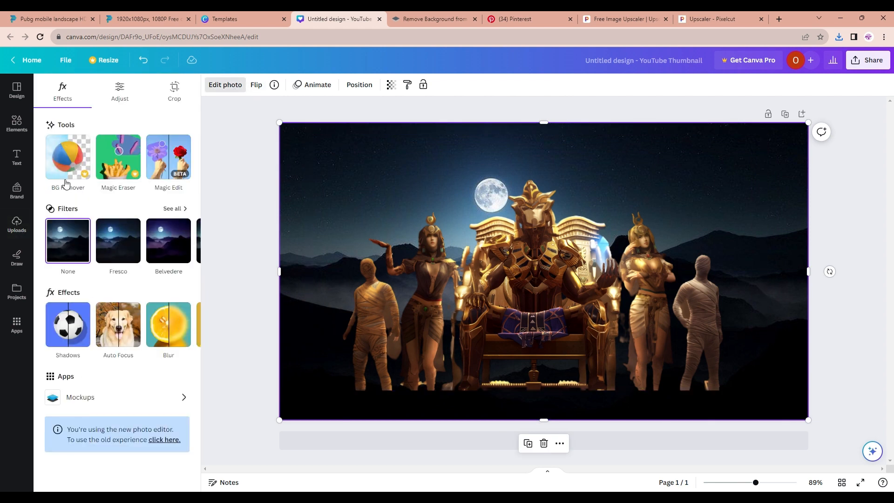
pyautogui.click(115, 97)
pyautogui.scroll(-4, 99, 358)
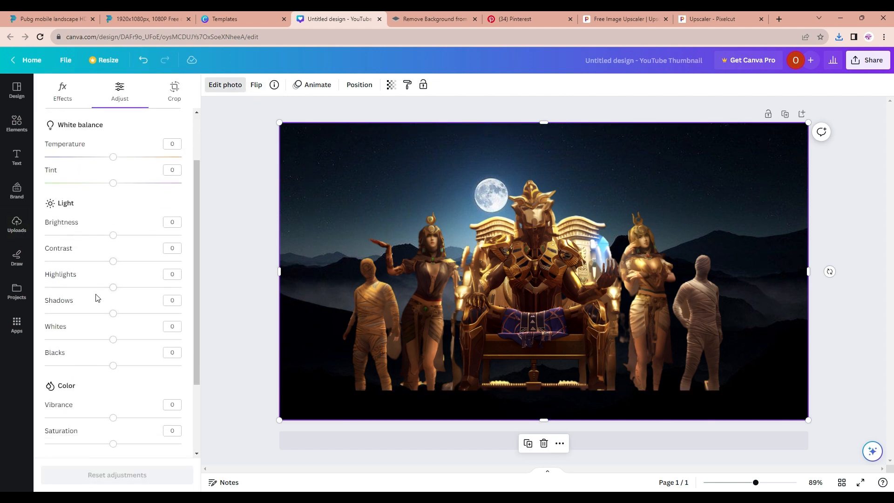
pyautogui.moveTo(112, 395); pyautogui.dragTo(131, 407)
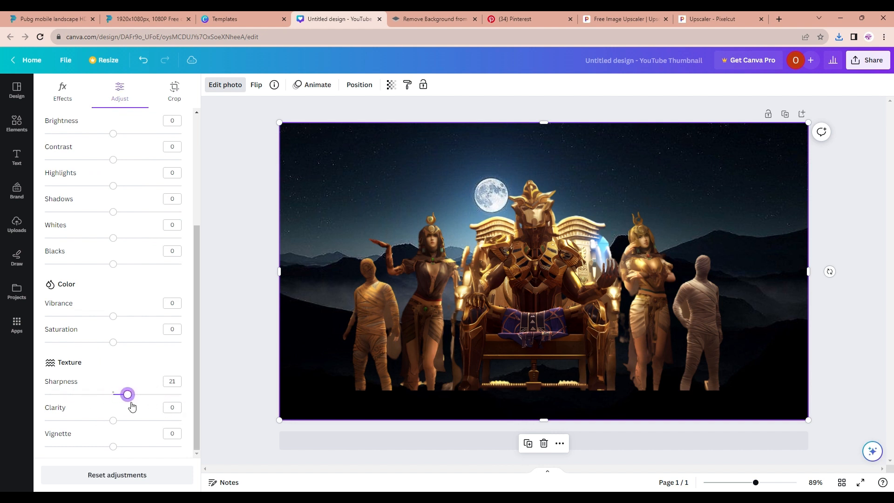
pyautogui.moveTo(114, 342); pyautogui.dragTo(123, 318)
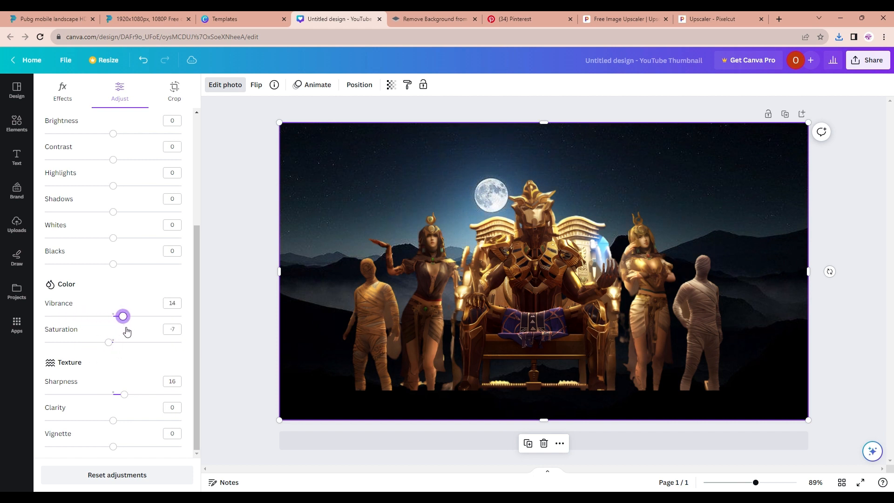
# On the characters image, raise saturation to 19 and lower brightness slightly
pyautogui.click(565, 254)
pyautogui.moveTo(114, 342)
pyautogui.mouseDown()
pyautogui.moveTo(124, 343)
pyautogui.moveTo(102, 345)
pyautogui.moveTo(122, 343)
pyautogui.mouseUp()
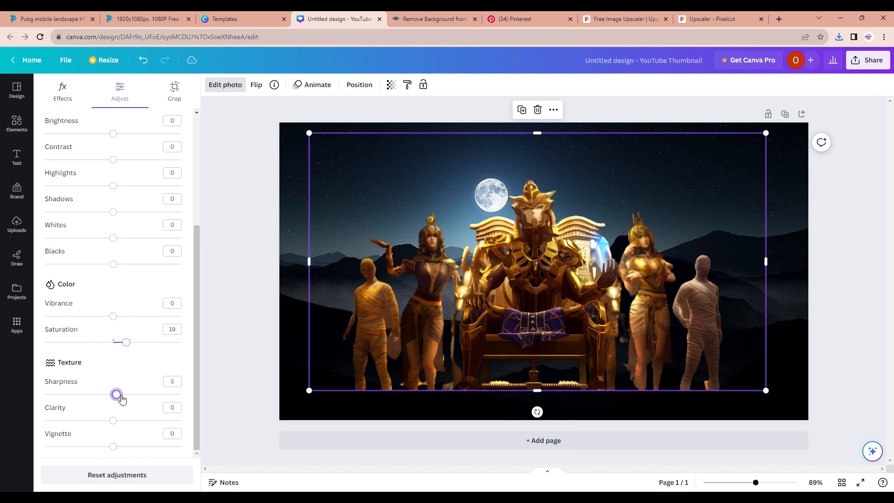
pyautogui.moveTo(113, 136); pyautogui.dragTo(104, 136)
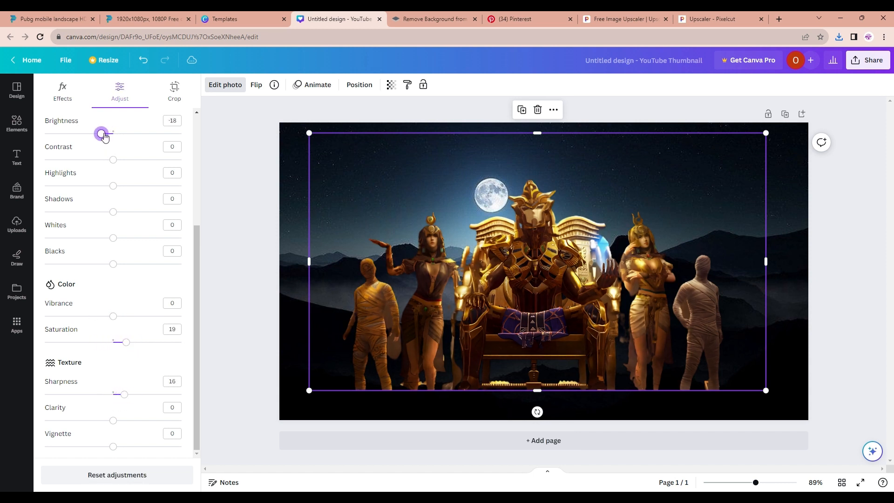
# Browse all filters for the characters image and apply the Mono Classic filter
pyautogui.scroll(5, 107, 155)
pyautogui.click(76, 98)
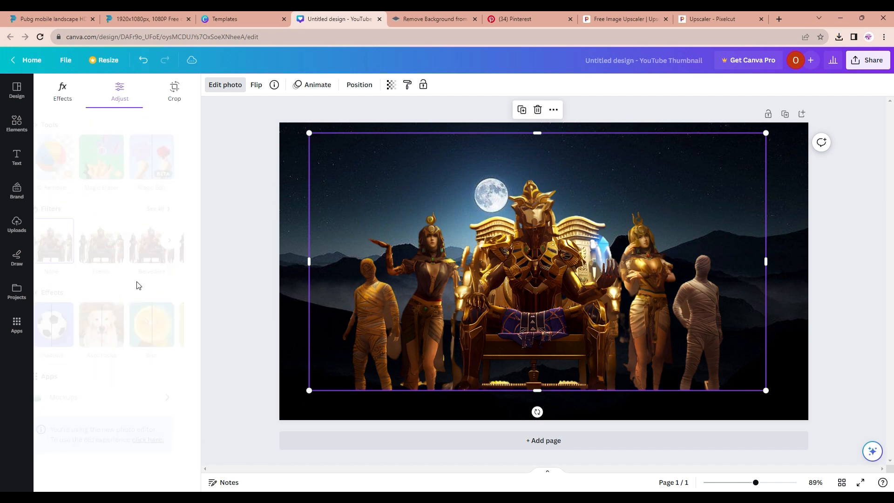
pyautogui.click(186, 239)
pyautogui.scroll(-10, 170, 343)
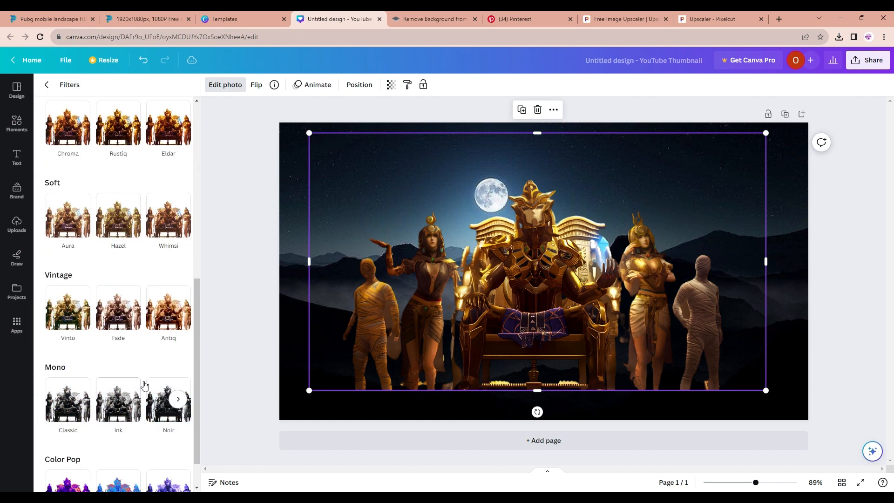
pyautogui.click(61, 372)
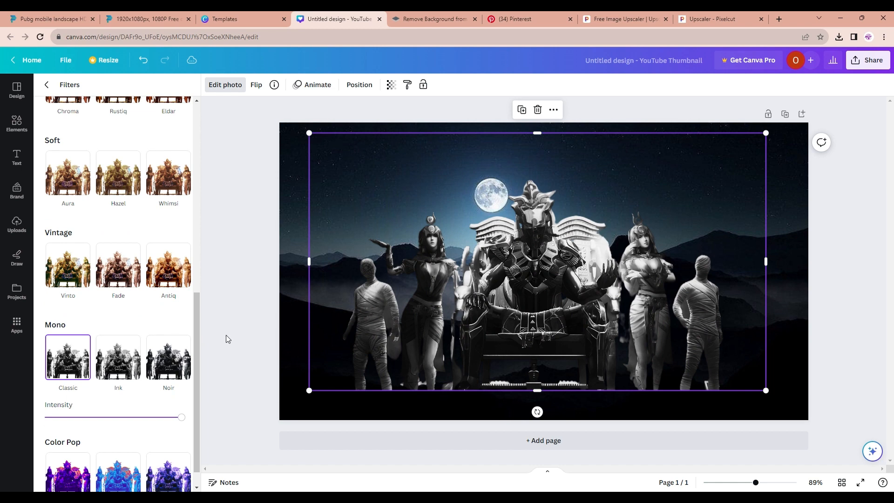
# Back in the adjustments, reset brightness and lower contrast to -27 and highlights to about -41
pyautogui.scroll(10, 130, 256)
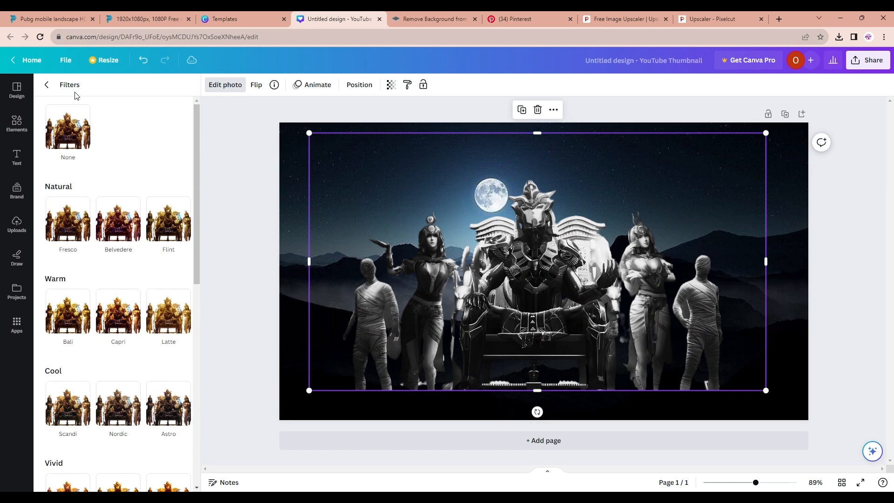
pyautogui.click(46, 84)
pyautogui.click(122, 95)
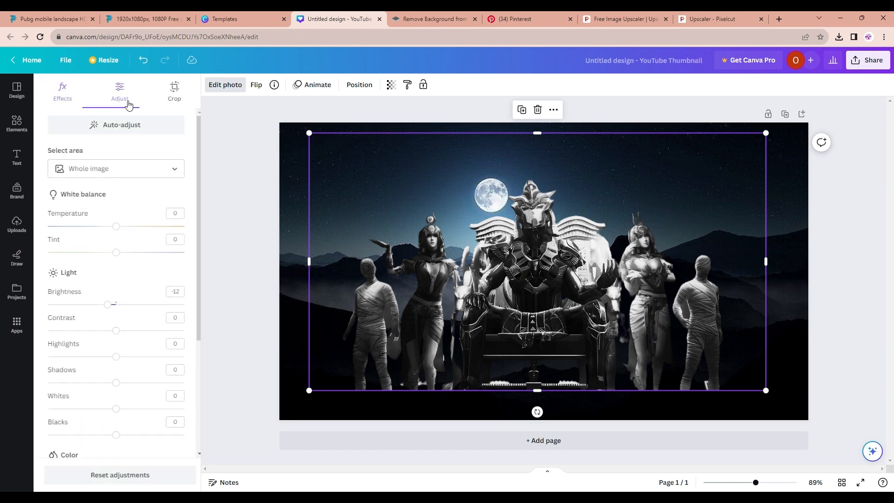
pyautogui.moveTo(105, 304); pyautogui.dragTo(85, 359)
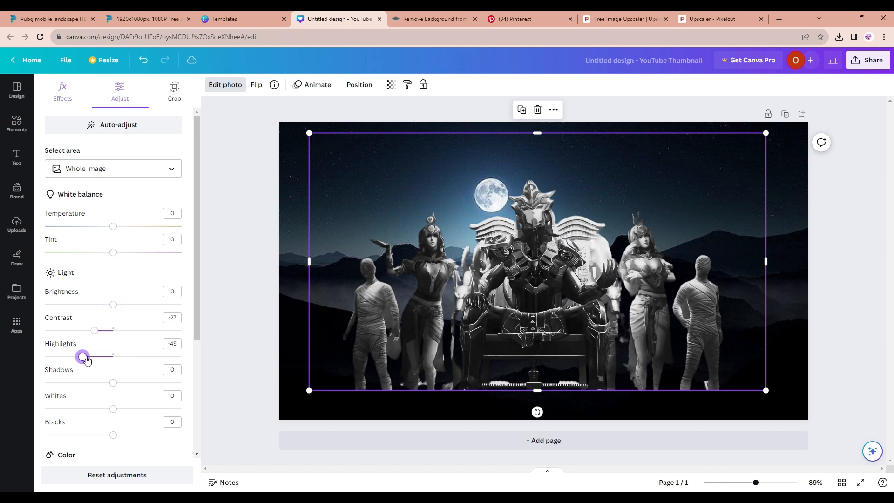
# Resize the characters image and reposition it centred over the mountains
pyautogui.moveTo(314, 398); pyautogui.dragTo(274, 421)
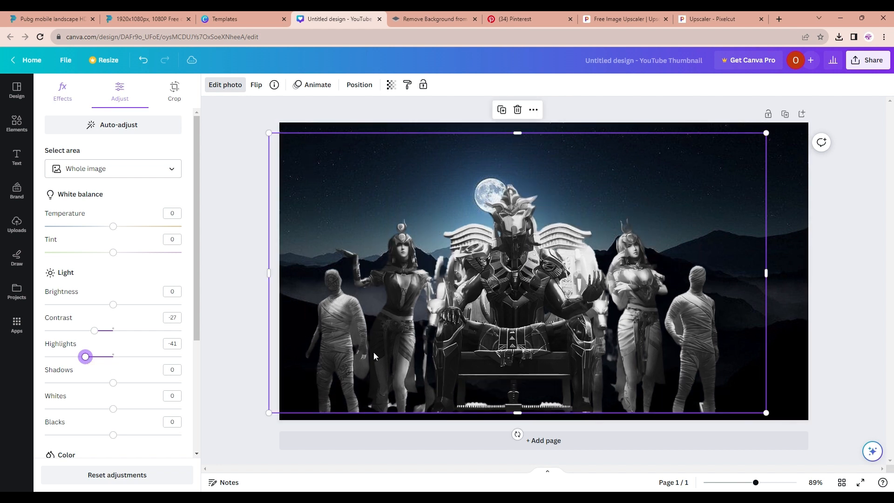
pyautogui.moveTo(382, 357); pyautogui.dragTo(395, 339)
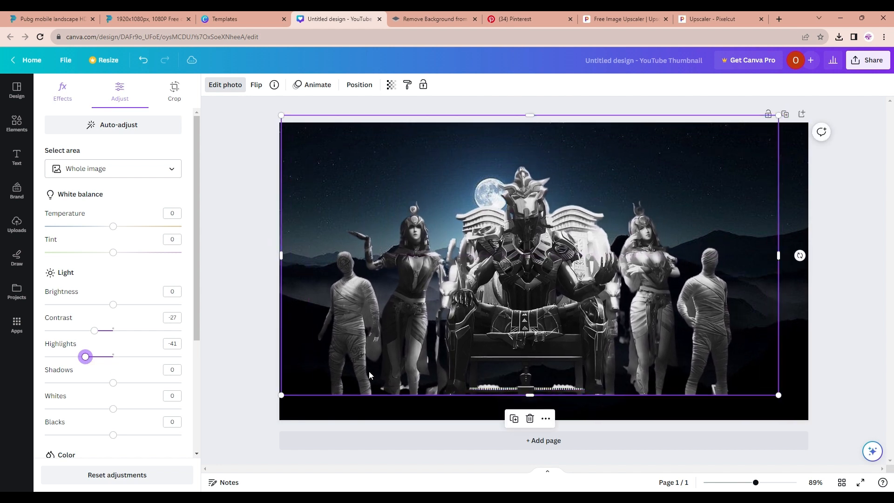
pyautogui.moveTo(284, 400); pyautogui.dragTo(302, 390)
pyautogui.moveTo(383, 365); pyautogui.dragTo(382, 373)
pyautogui.moveTo(307, 397); pyautogui.dragTo(410, 351)
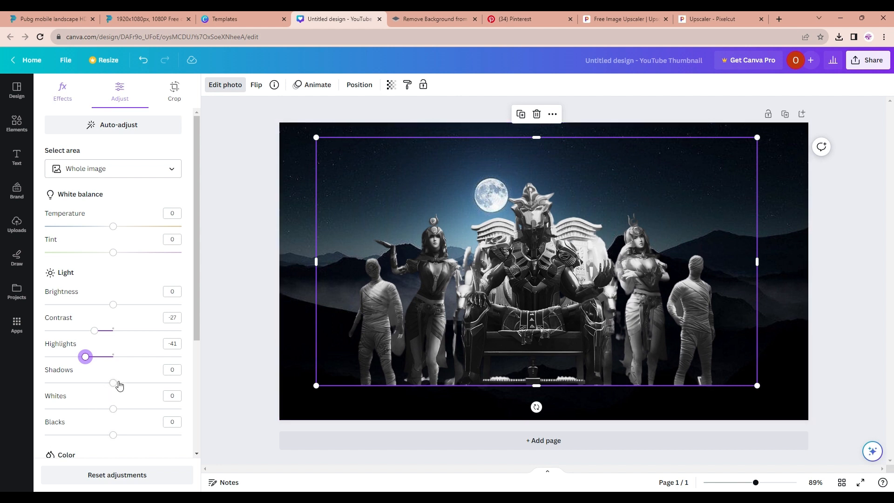
# Set the characters image's shadows to 28, whites to -14, vibrance to 19 and clarity to 30
pyautogui.moveTo(119, 385); pyautogui.dragTo(101, 409)
pyautogui.scroll(-4, 111, 426)
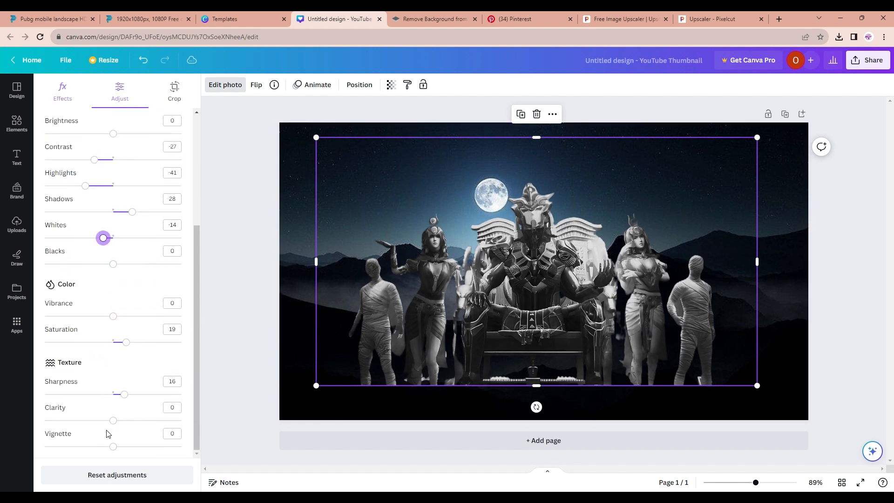
pyautogui.moveTo(113, 318)
pyautogui.mouseDown()
pyautogui.moveTo(130, 318)
pyautogui.moveTo(86, 323)
pyautogui.moveTo(127, 327)
pyautogui.mouseUp()
pyautogui.moveTo(127, 425)
pyautogui.mouseDown()
pyautogui.moveTo(50, 422)
pyautogui.moveTo(141, 422)
pyautogui.mouseUp()
# Compare the adjustment settings of the background and characters images
pyautogui.click(448, 397)
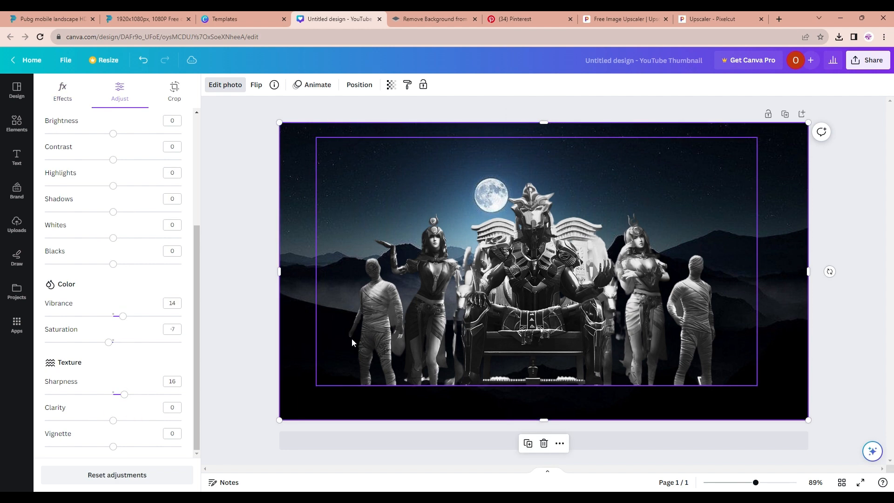
pyautogui.click(674, 327)
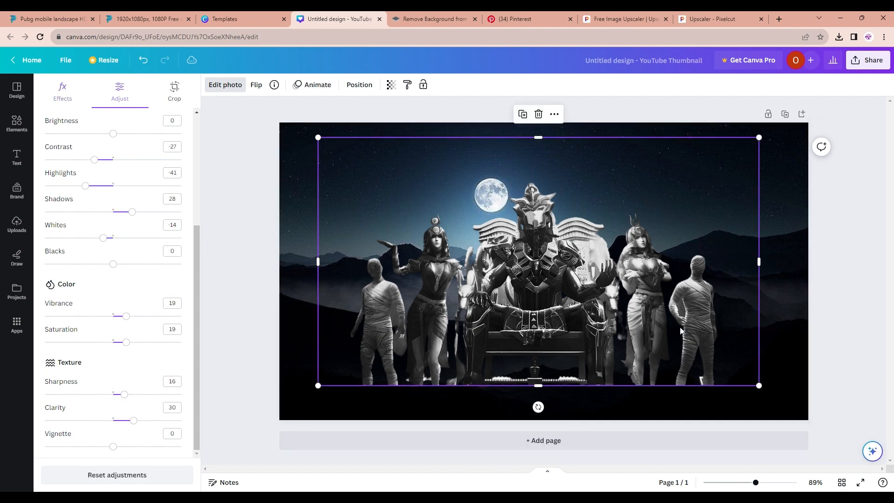
pyautogui.click(304, 224)
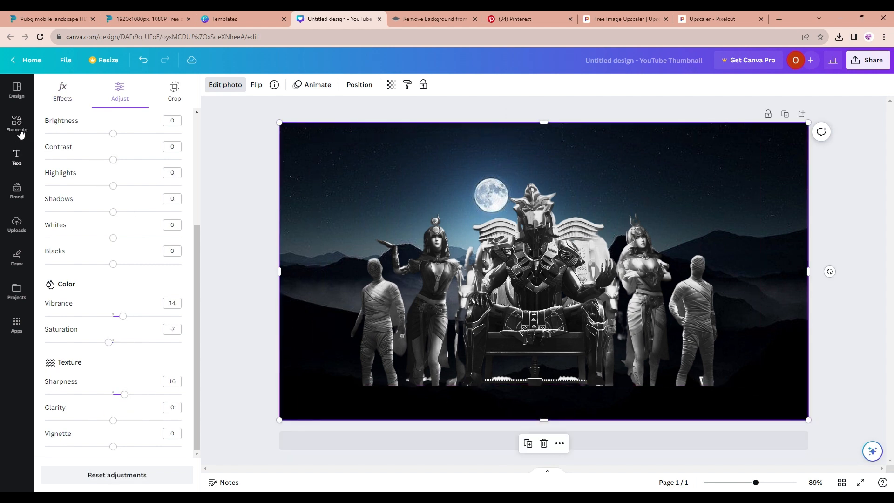
# Upload the BATTLEGROUNDS MOBILE INDIA logo and place it in the upper right corner of the thumbnail
pyautogui.click(20, 134)
pyautogui.click(17, 157)
pyautogui.click(17, 223)
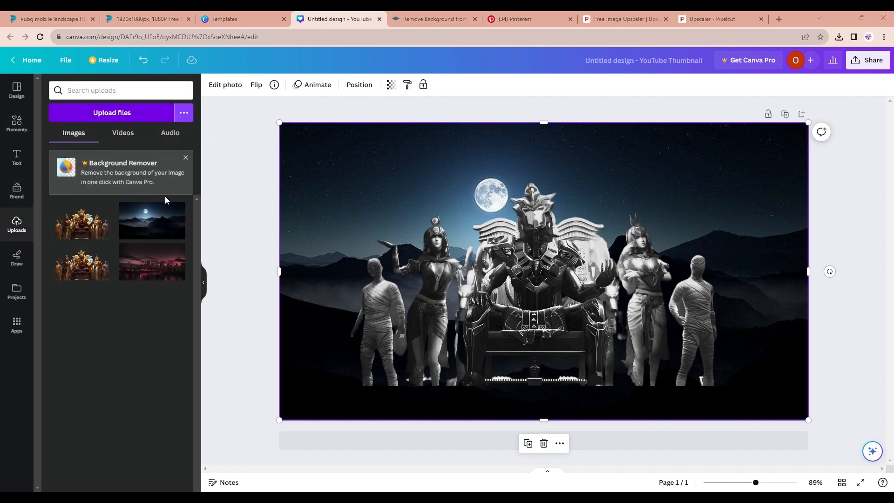
pyautogui.click(370, 252)
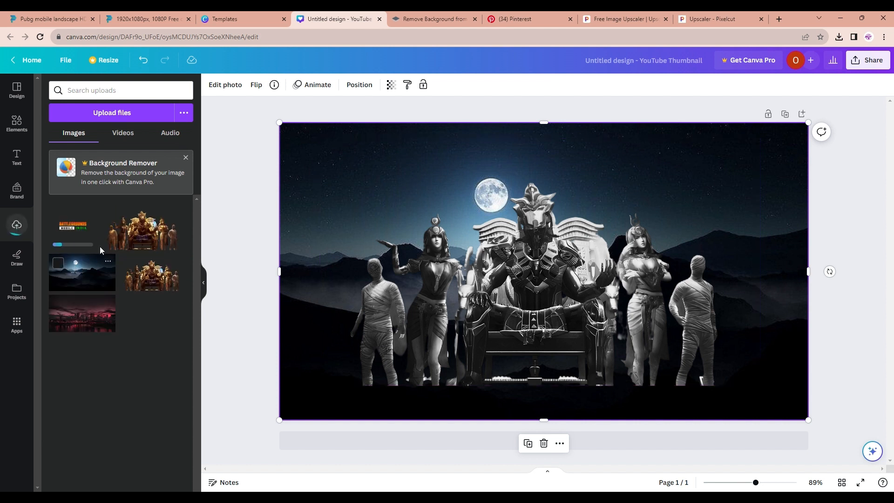
pyautogui.click(93, 239)
pyautogui.moveTo(579, 277); pyautogui.dragTo(669, 210)
pyautogui.click(401, 218)
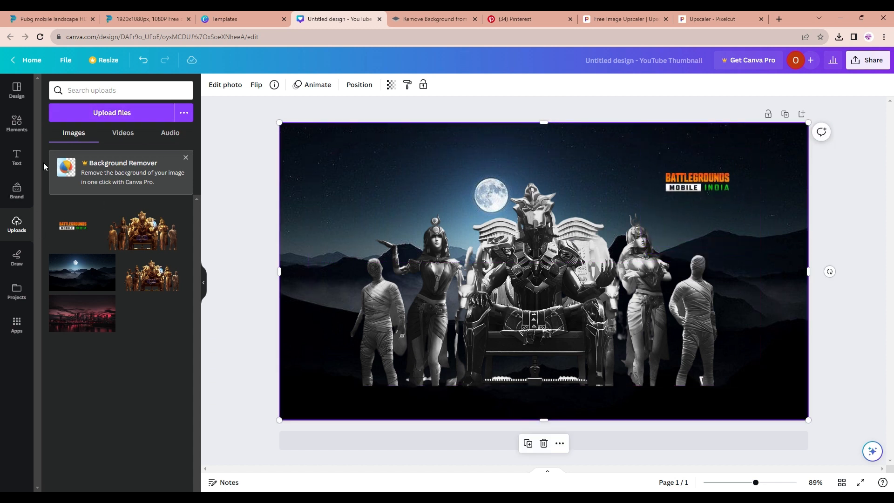
# Add a text box and enter the creator's name
pyautogui.click(28, 155)
pyautogui.click(82, 114)
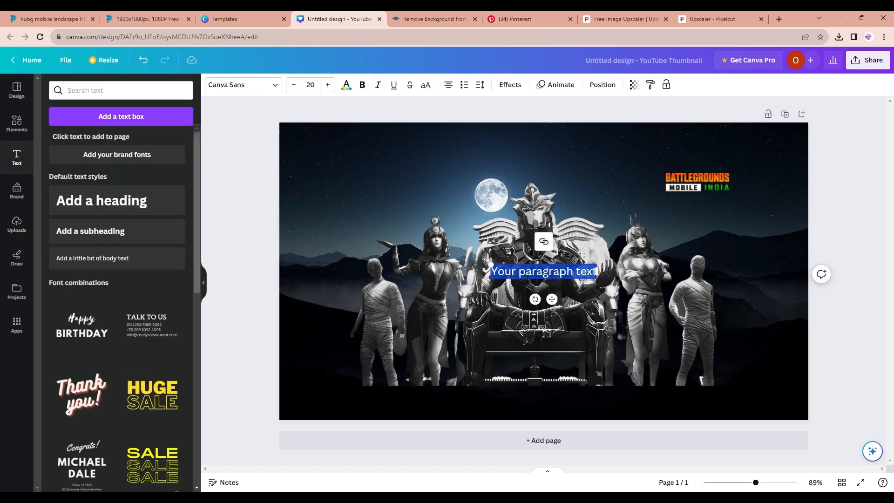
pyautogui.write('RAHUL')
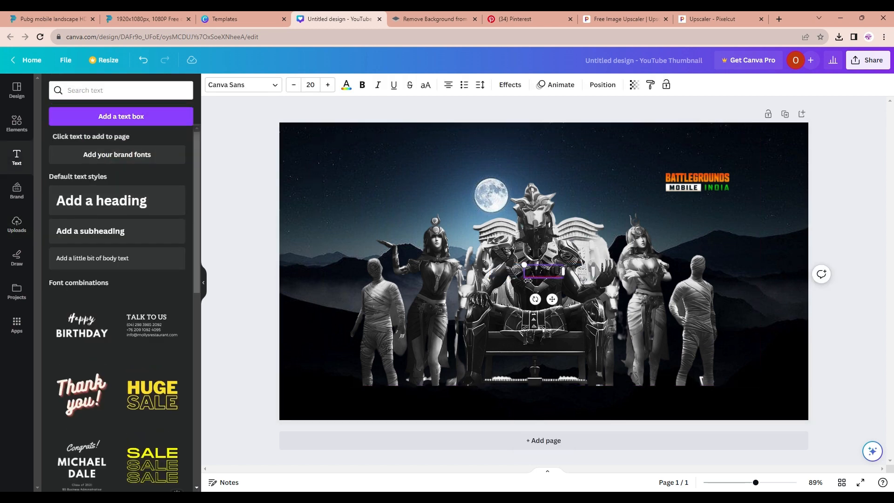
pyautogui.write(' mANGARAPU')
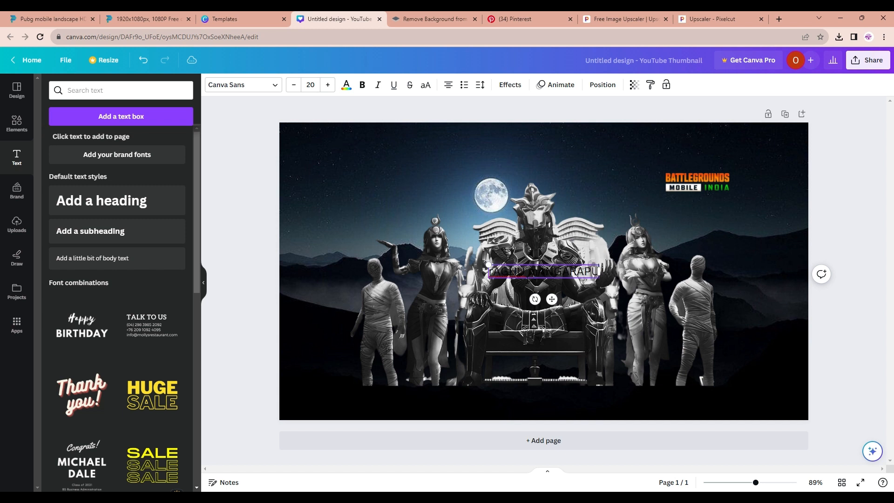
# Move the name text to the upper left of the thumbnail and change its colour to white
pyautogui.moveTo(560, 305); pyautogui.dragTo(395, 215)
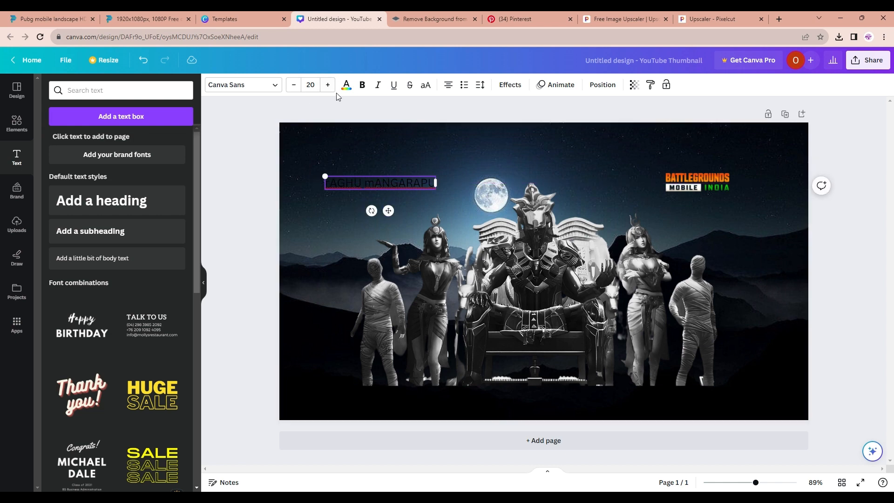
pyautogui.click(346, 85)
pyautogui.click(133, 297)
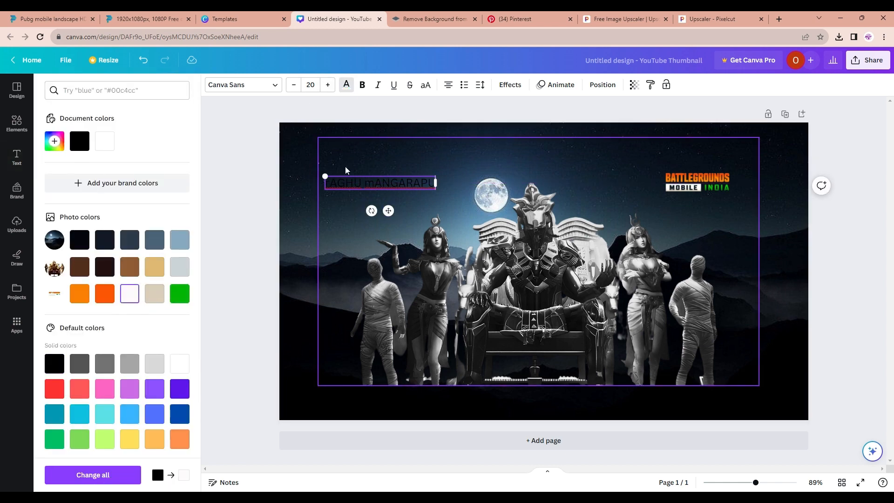
pyautogui.click(426, 169)
pyautogui.click(409, 182)
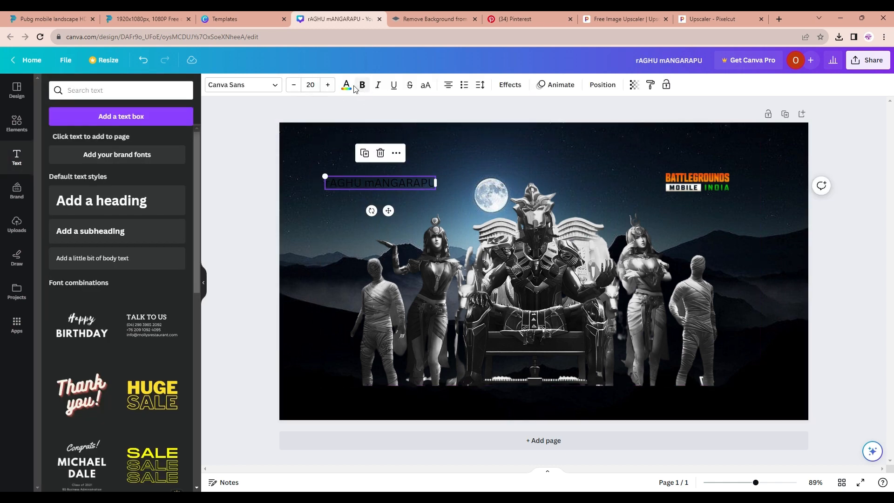
pyautogui.click(346, 85)
pyautogui.click(130, 293)
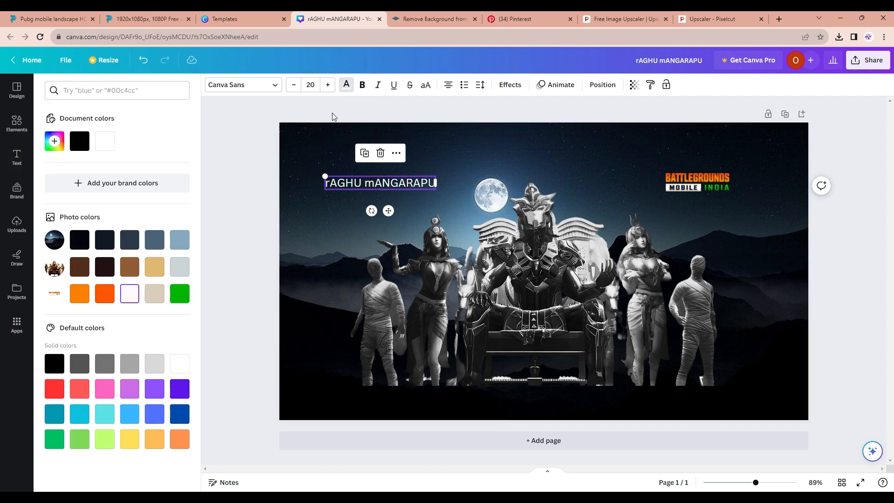
pyautogui.click(332, 185)
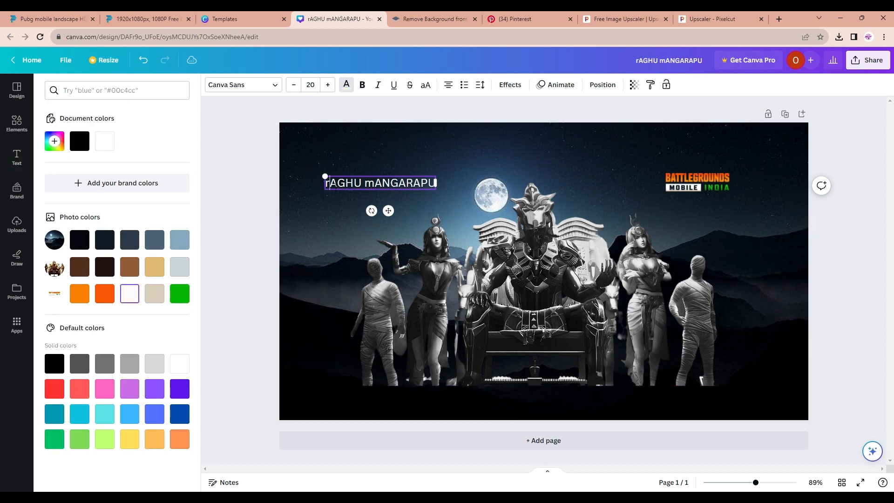
pyautogui.press('BackSpace')
pyautogui.write('R')
pyautogui.click(363, 197)
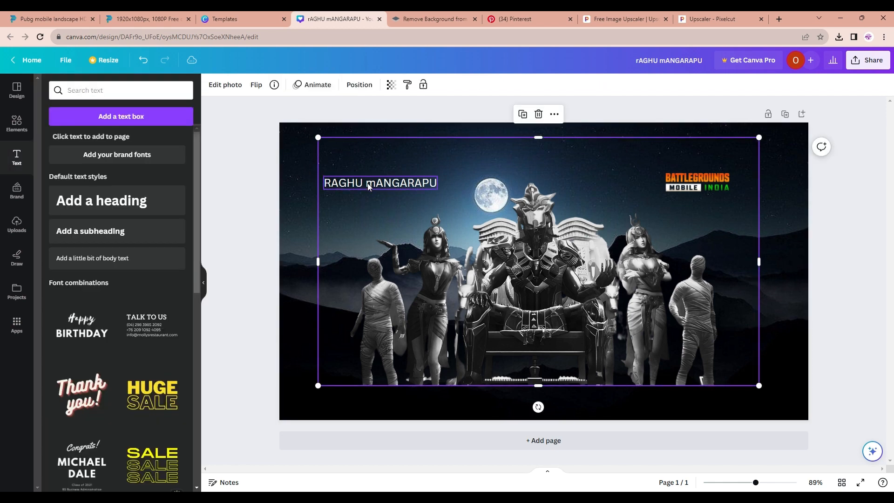
# Browse the font list and set the name text's font to Blanka, nudging the text slightly
pyautogui.click(367, 184)
pyautogui.click(259, 89)
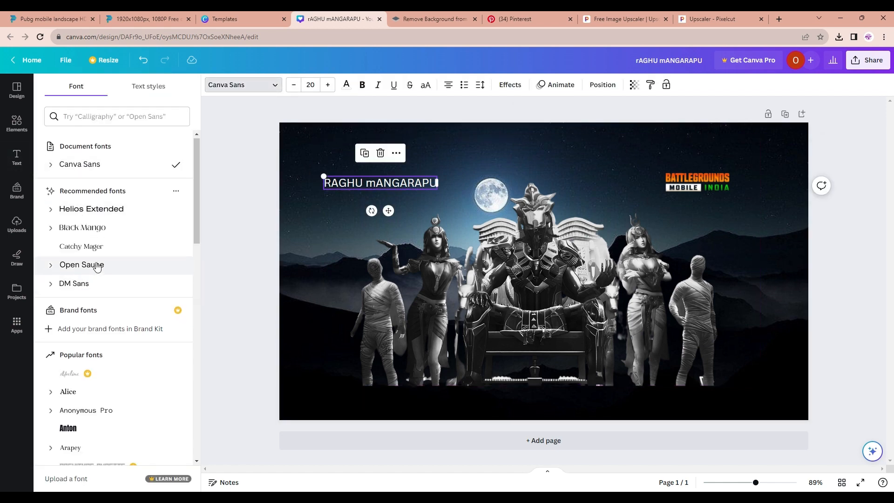
pyautogui.scroll(-6, 86, 275)
pyautogui.scroll(6, 83, 326)
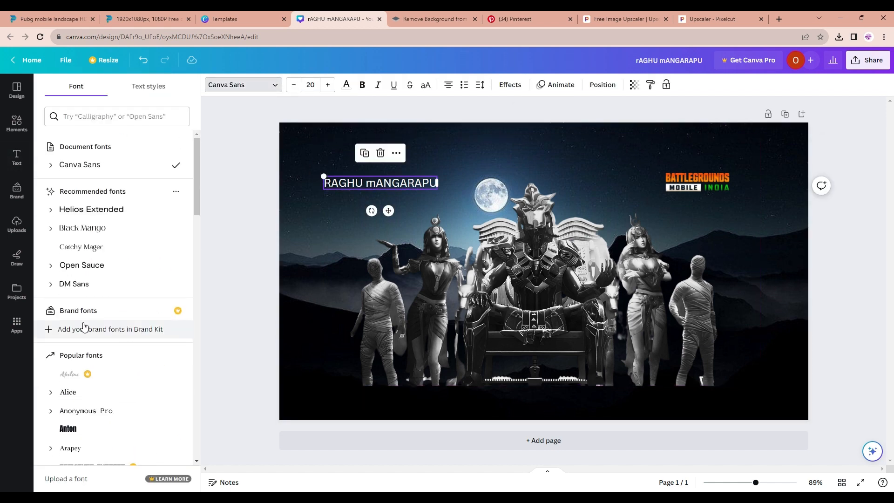
pyautogui.scroll(-10, 116, 283)
pyautogui.scroll(-9, 107, 282)
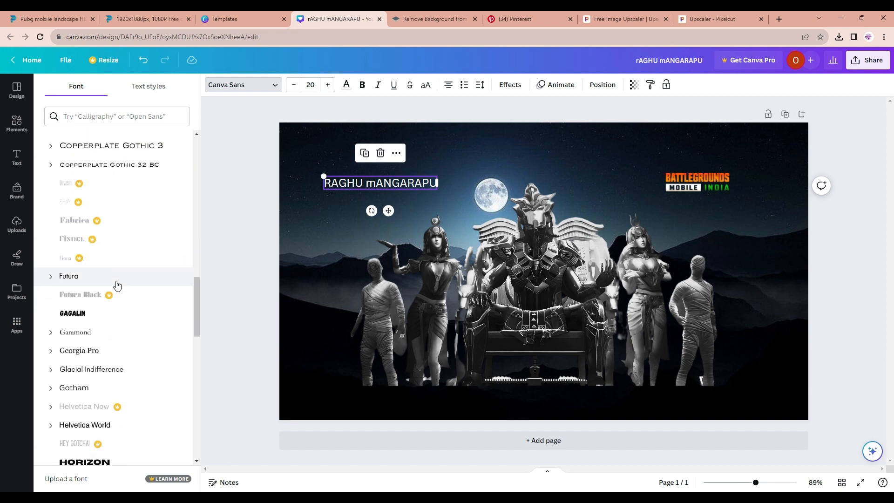
pyautogui.click(95, 176)
pyautogui.scroll(-15, 95, 270)
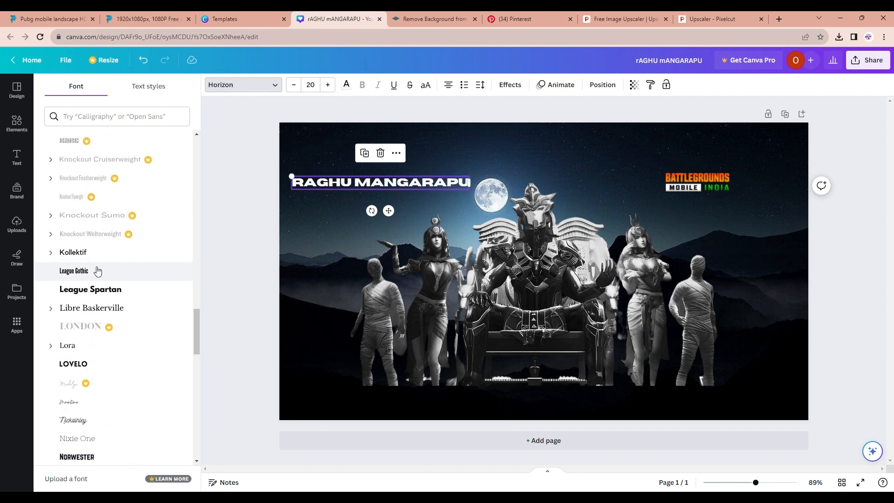
pyautogui.scroll(-20, 97, 270)
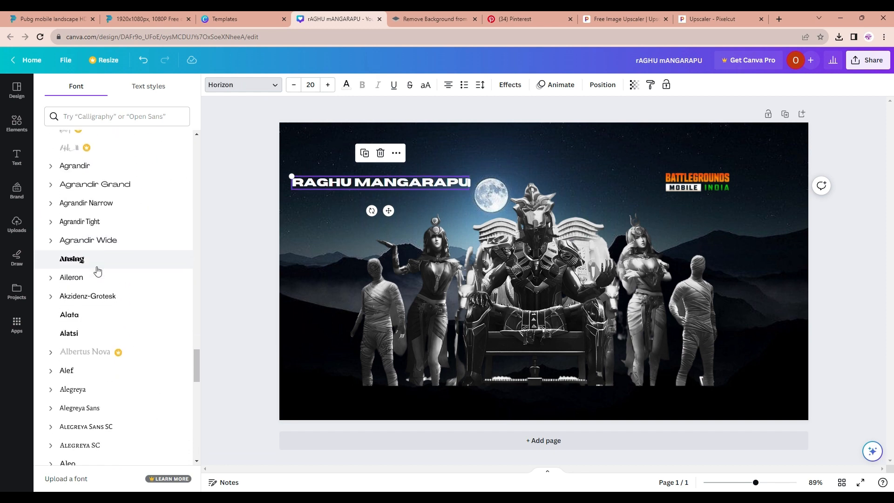
pyautogui.scroll(-20, 101, 273)
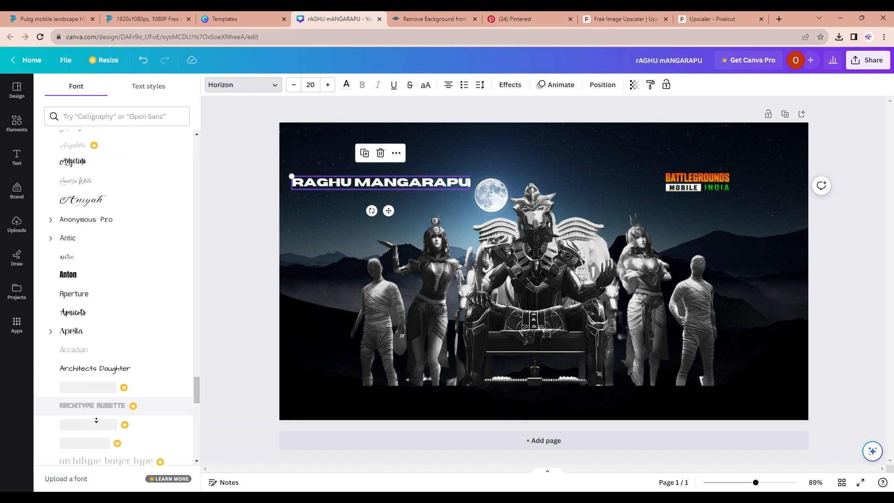
pyautogui.scroll(10, 102, 280)
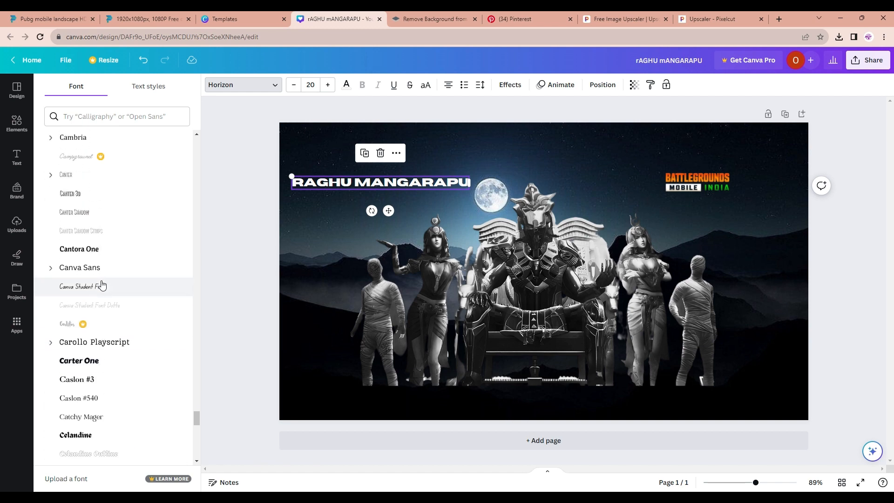
pyautogui.scroll(8, 119, 264)
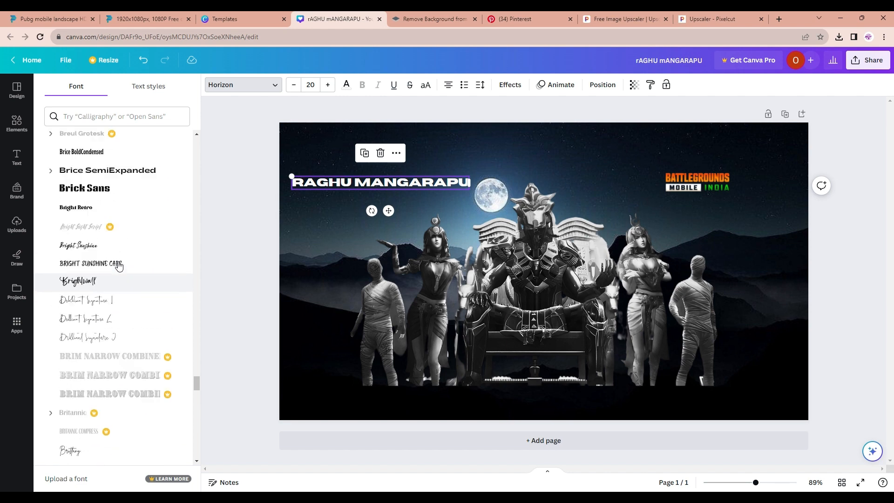
pyautogui.scroll(2, 101, 209)
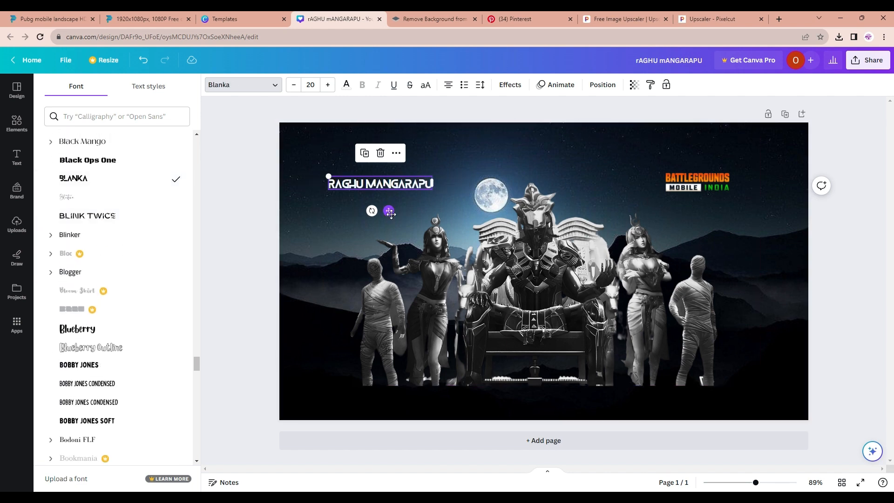
pyautogui.moveTo(393, 211); pyautogui.dragTo(400, 215)
pyautogui.click(410, 199)
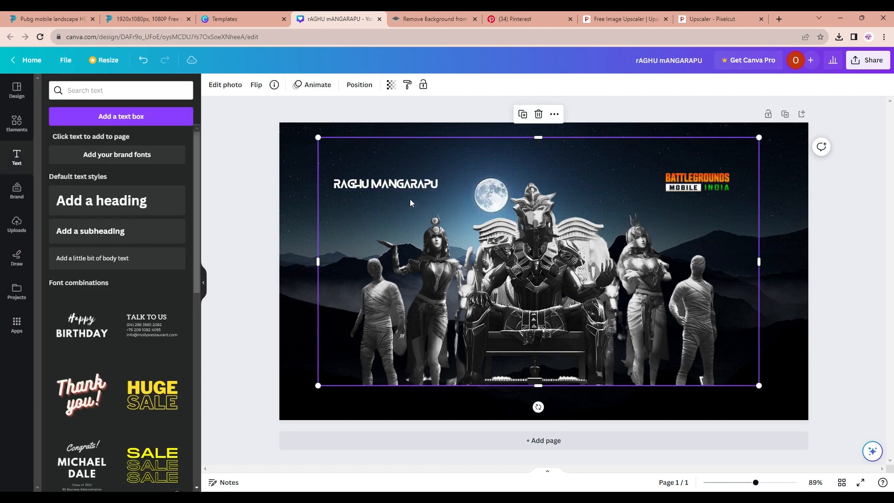
# Try colouring the name text green, including a custom green #62E162
pyautogui.click(411, 182)
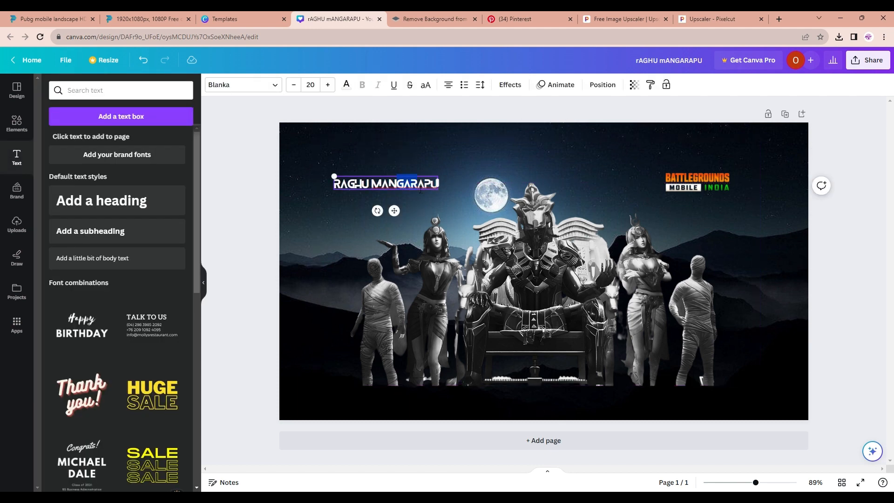
pyautogui.click(346, 84)
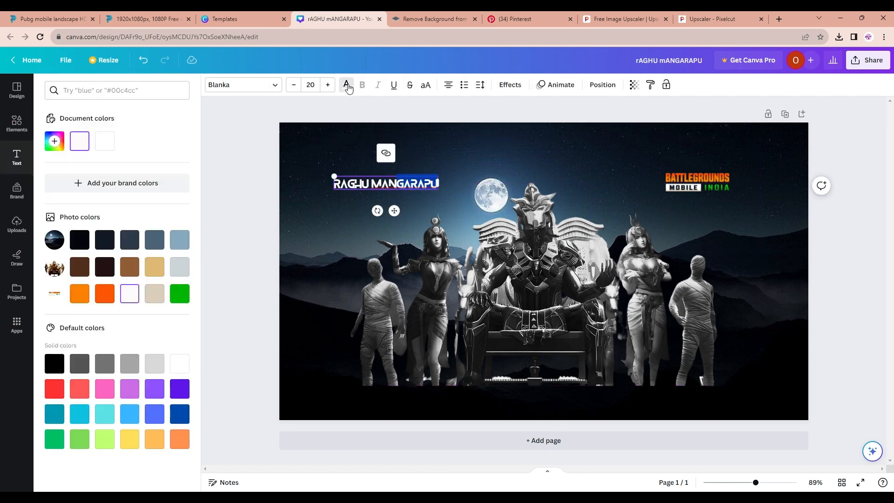
pyautogui.click(177, 298)
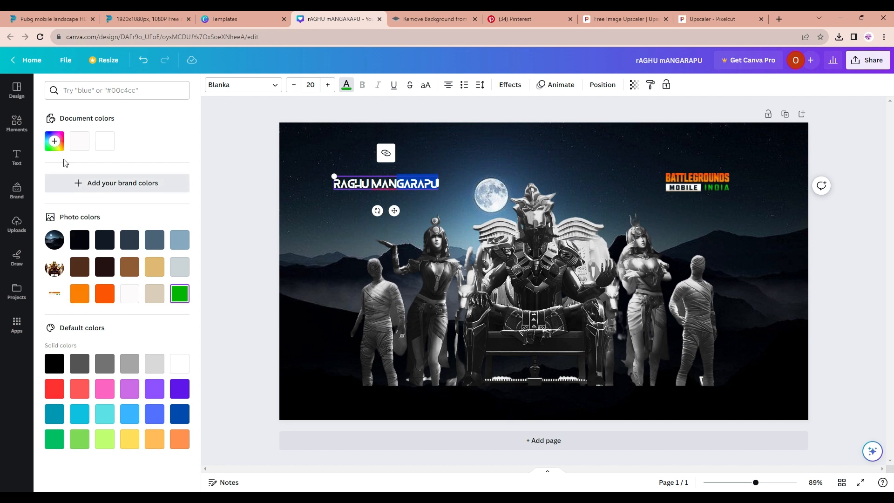
pyautogui.click(55, 141)
pyautogui.click(97, 189)
pyautogui.moveTo(98, 189); pyautogui.dragTo(125, 168)
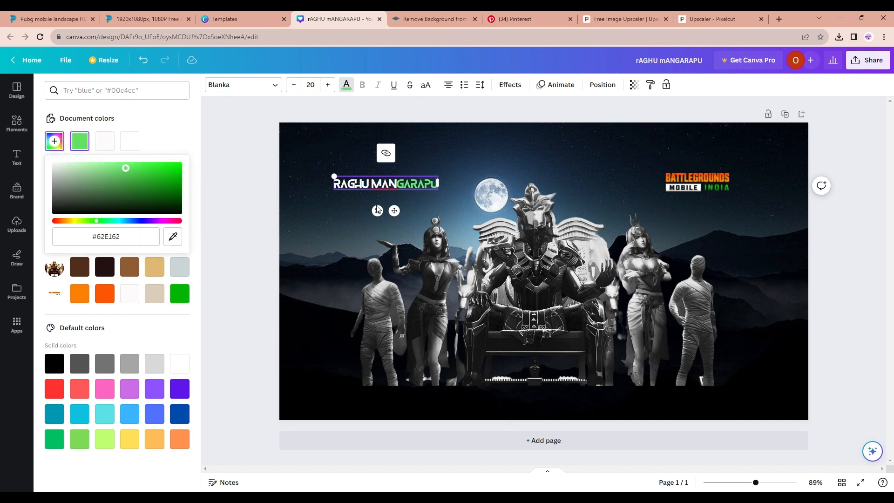
# Select the word RAGHU in the name text and colour it orange
pyautogui.click(369, 188)
pyautogui.moveTo(356, 184); pyautogui.dragTo(334, 184)
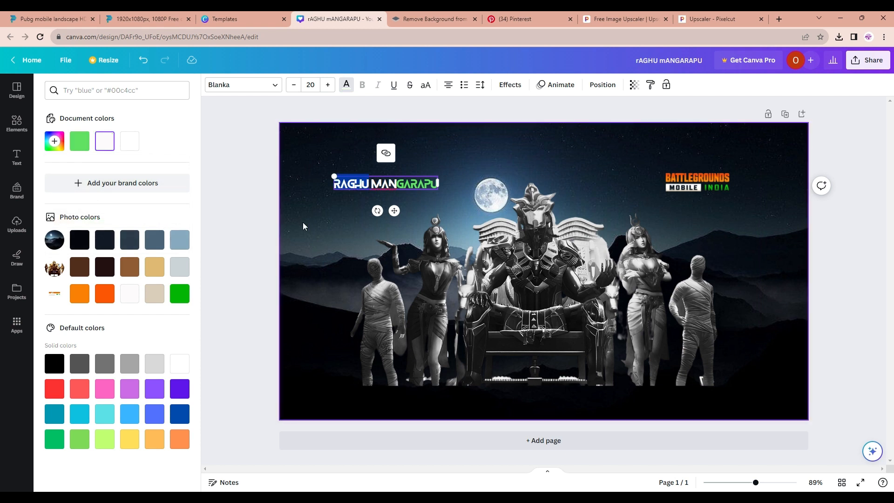
pyautogui.click(79, 293)
pyautogui.click(334, 253)
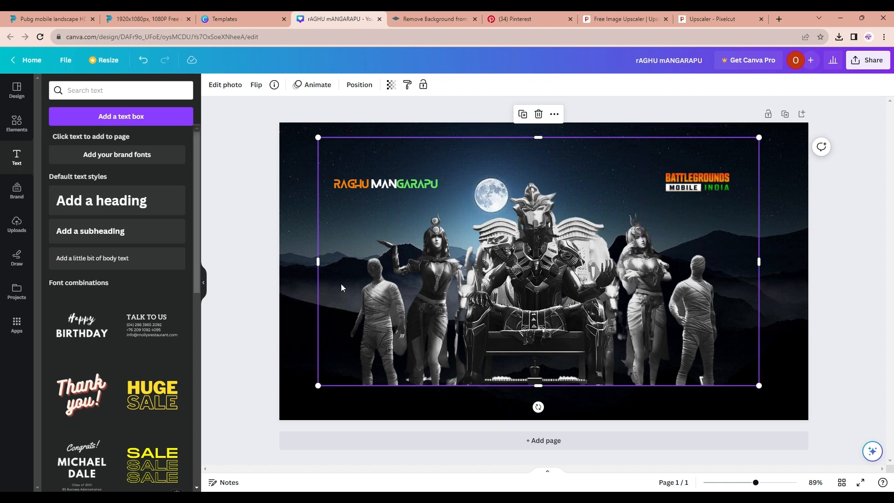
# Search elements for youtube, add a red YouTube logo graphic and shrink it near the lower right of the characters
pyautogui.click(300, 317)
pyautogui.click(17, 123)
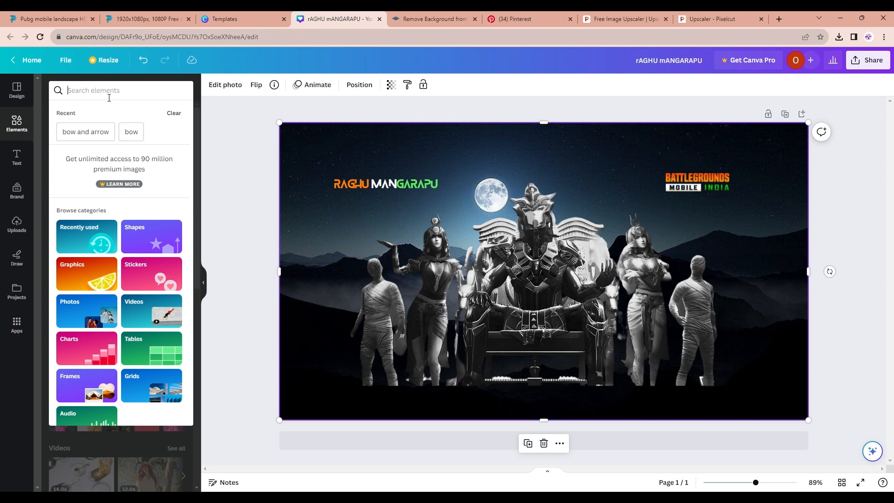
pyautogui.write('you')
pyautogui.click(96, 132)
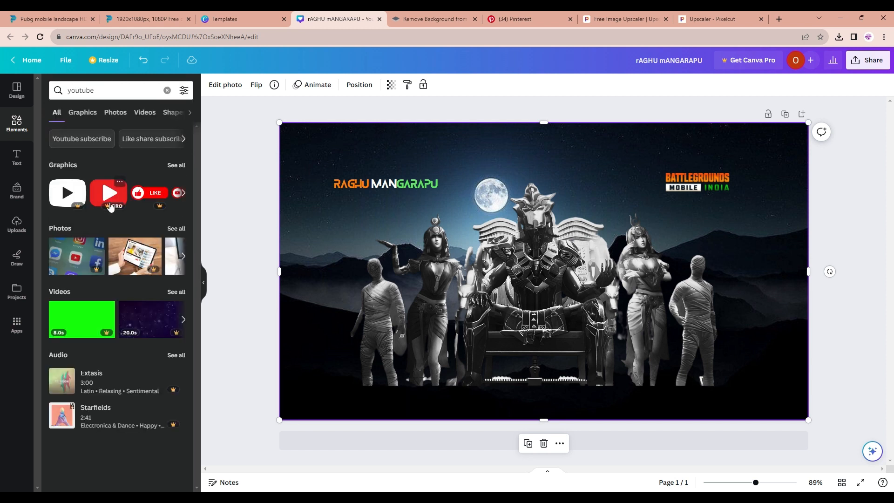
pyautogui.click(183, 168)
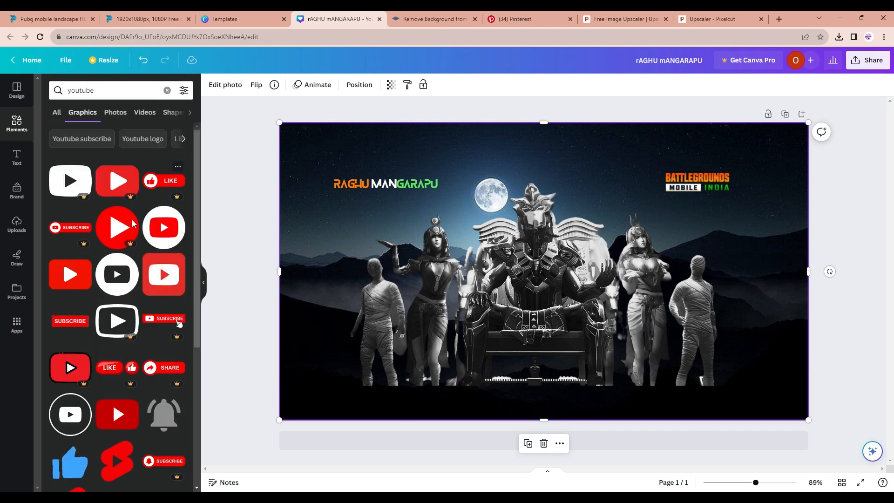
pyautogui.click(168, 238)
pyautogui.click(627, 333)
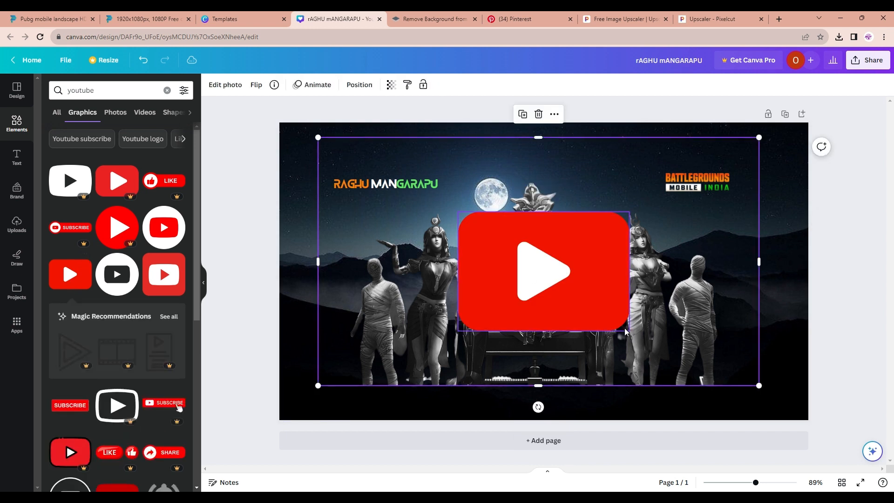
pyautogui.click(624, 328)
pyautogui.moveTo(628, 330); pyautogui.dragTo(655, 345)
pyautogui.moveTo(672, 376); pyautogui.dragTo(654, 356)
# Search for instagram logo, add a black Instagram icon and shrink it just below the YouTube logo
pyautogui.click(66, 90)
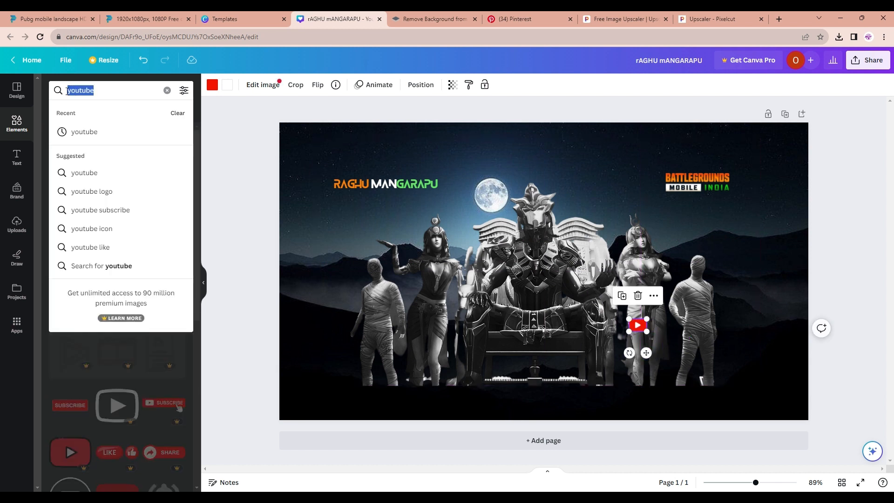
pyautogui.write('INS')
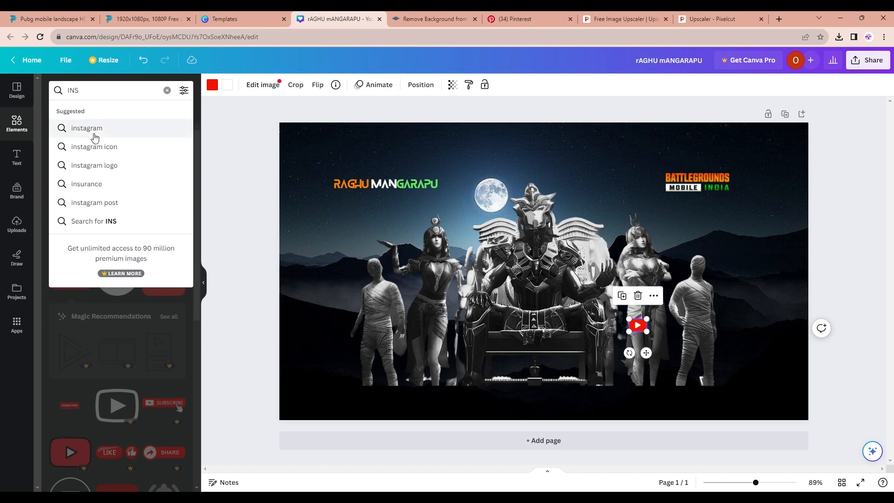
pyautogui.click(94, 166)
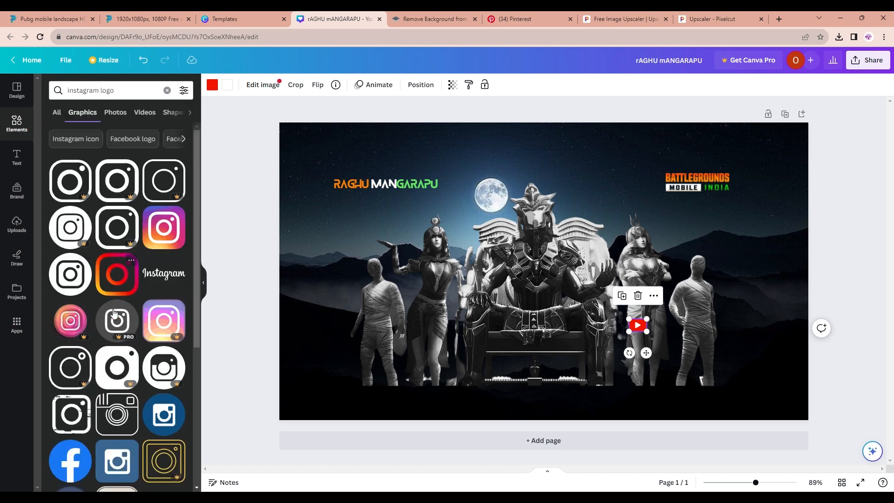
pyautogui.click(74, 283)
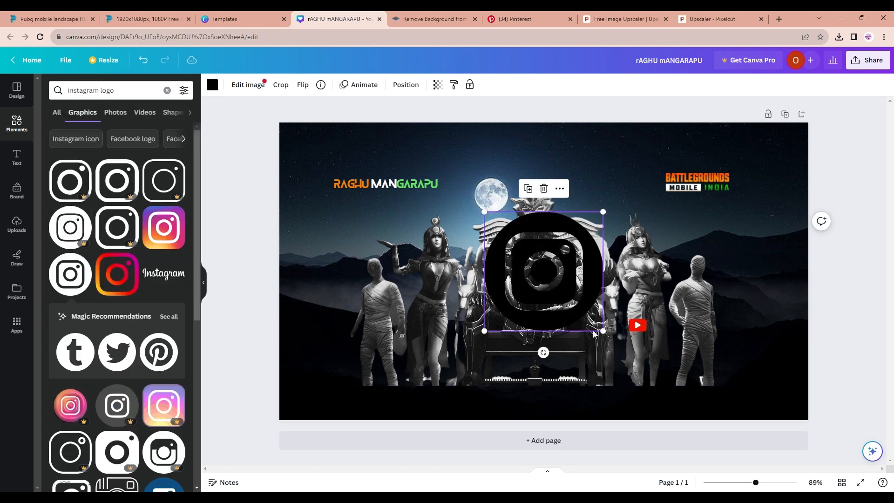
pyautogui.moveTo(603, 331); pyautogui.dragTo(642, 349)
pyautogui.moveTo(640, 346); pyautogui.dragTo(645, 348)
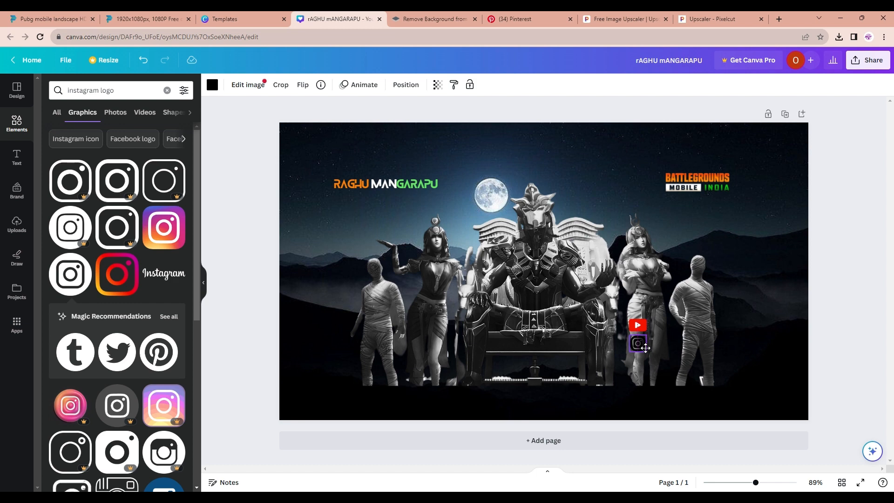
pyautogui.moveTo(645, 348); pyautogui.dragTo(645, 348)
pyautogui.click(685, 338)
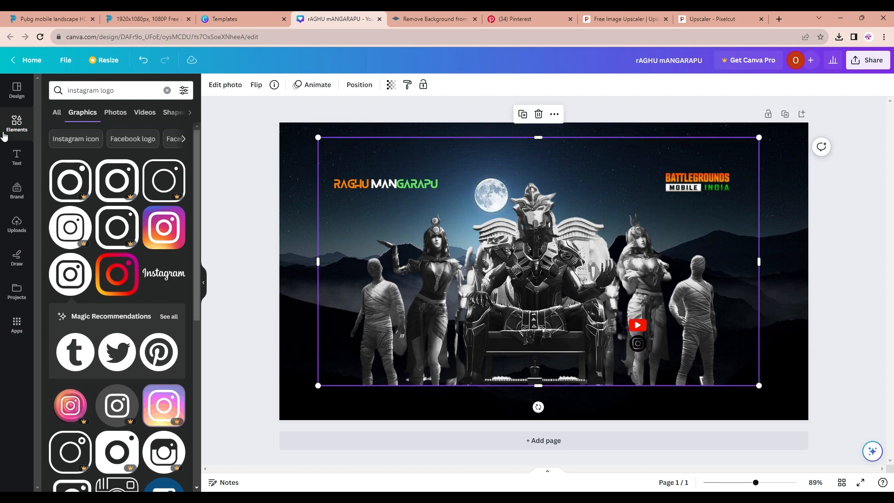
pyautogui.click(16, 157)
pyautogui.click(75, 116)
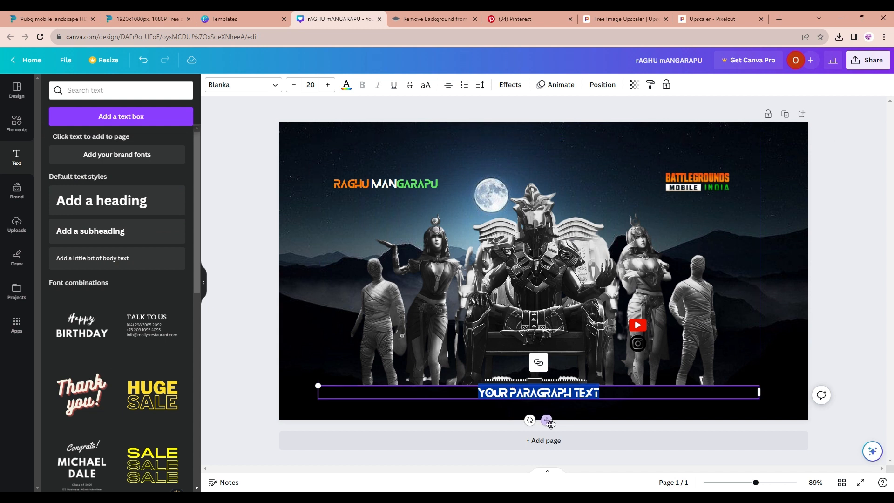
pyautogui.moveTo(547, 420); pyautogui.dragTo(538, 310)
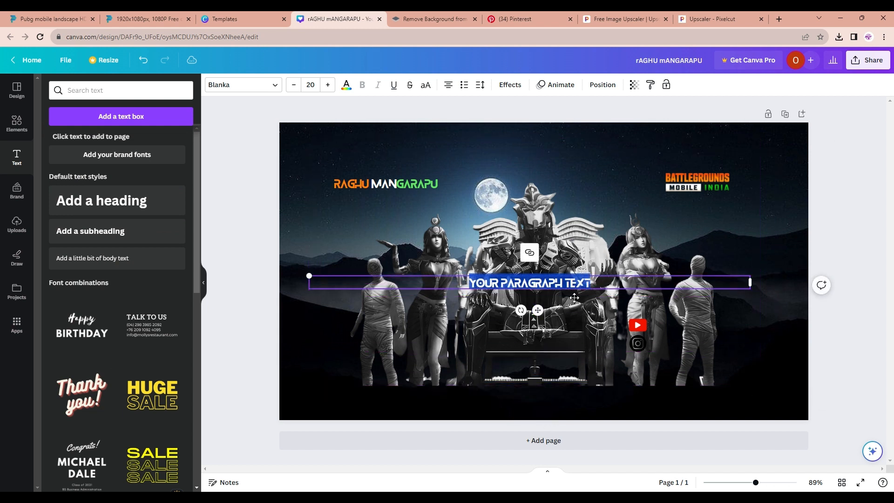
pyautogui.write('ww')
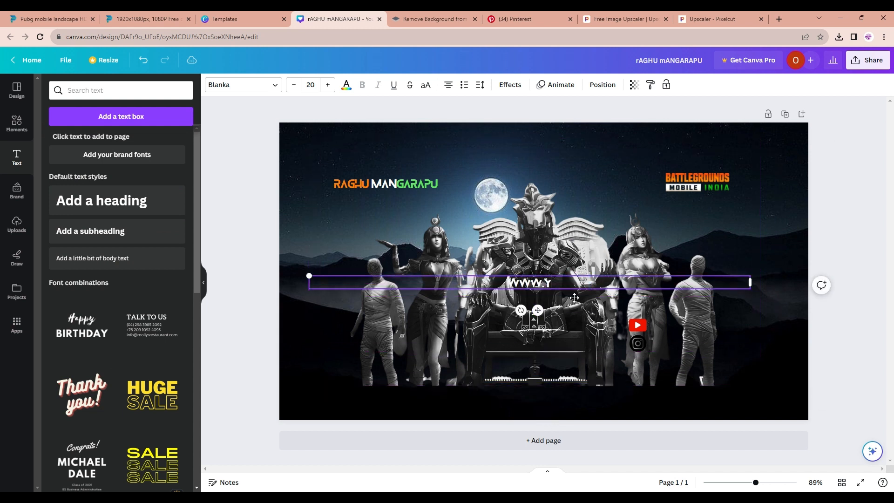
pyautogui.write('w.youtube/')
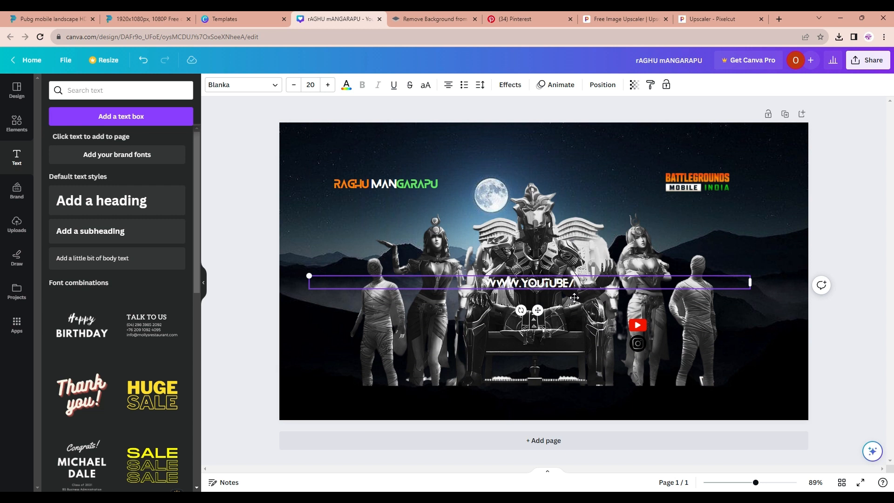
pyautogui.write('@mrbeas')
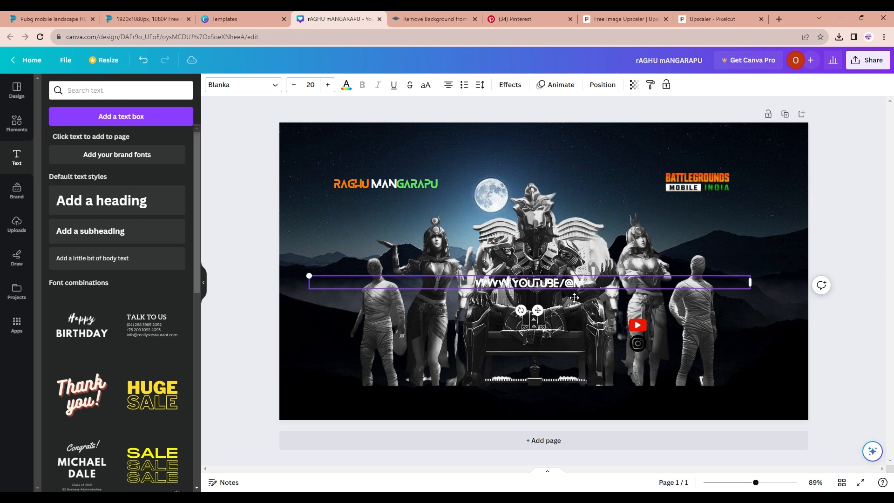
pyautogui.write('tgami')
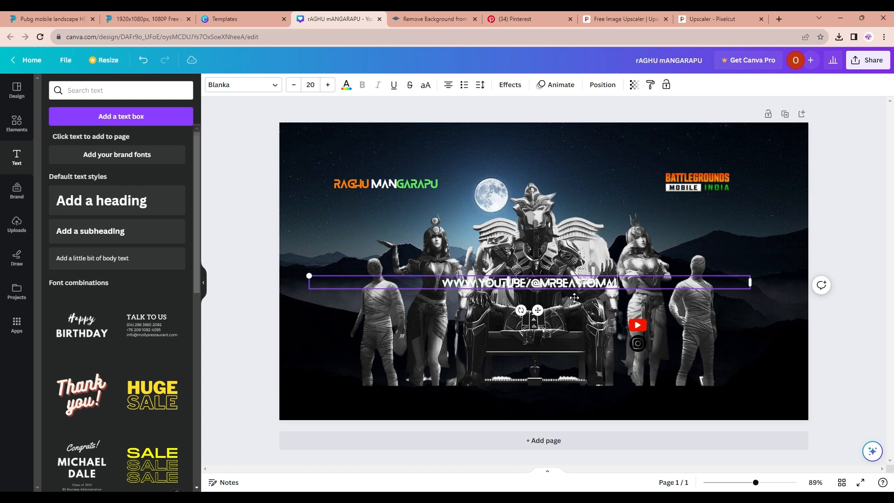
pyautogui.write('l.com')
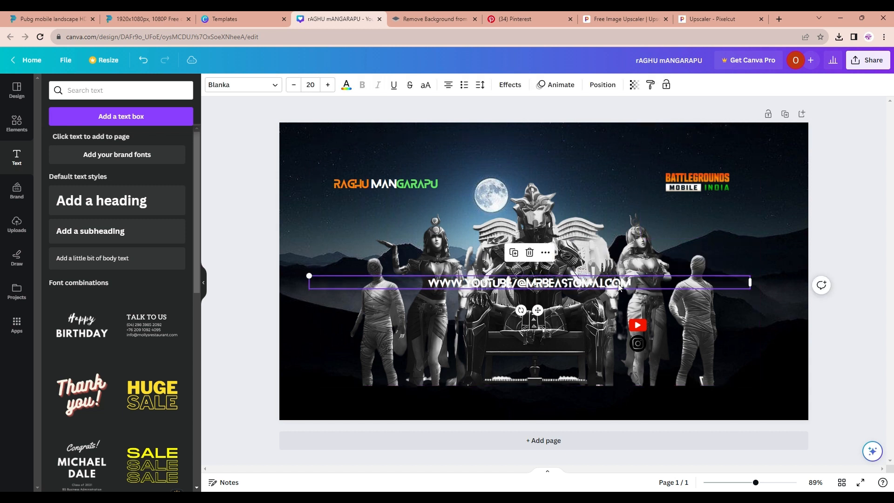
# Browse fonts for the link text and set its font to Arimo
pyautogui.click(268, 86)
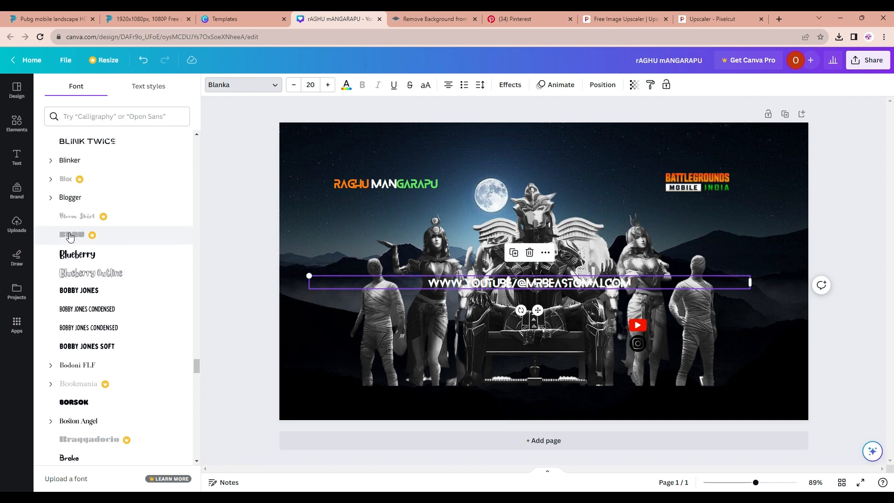
pyautogui.click(66, 199)
pyautogui.click(66, 160)
pyautogui.scroll(10, 69, 161)
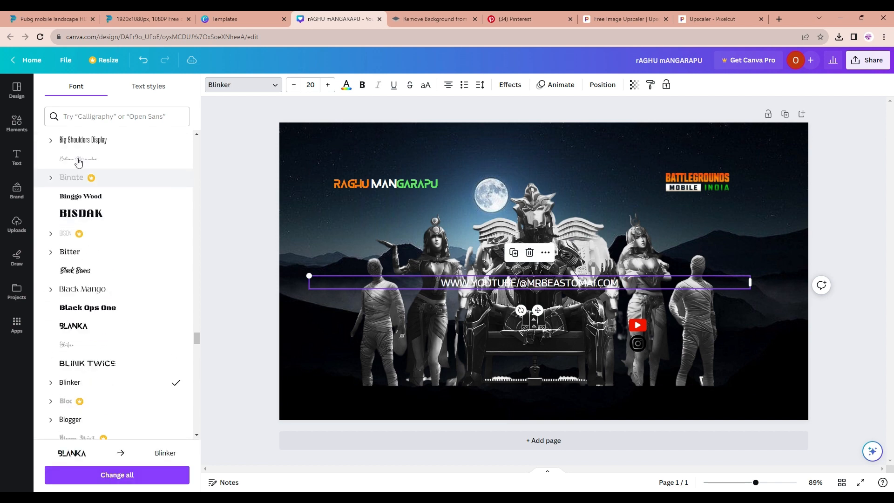
pyautogui.scroll(8, 78, 162)
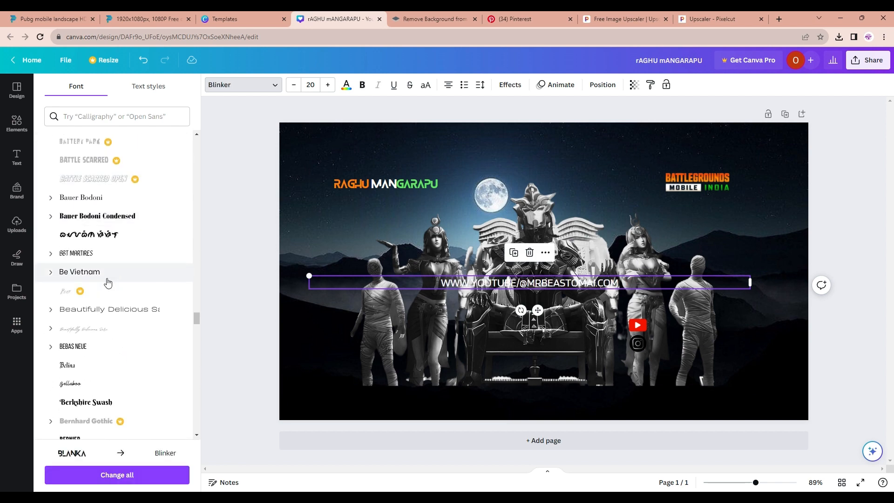
pyautogui.click(108, 275)
pyautogui.scroll(10, 108, 275)
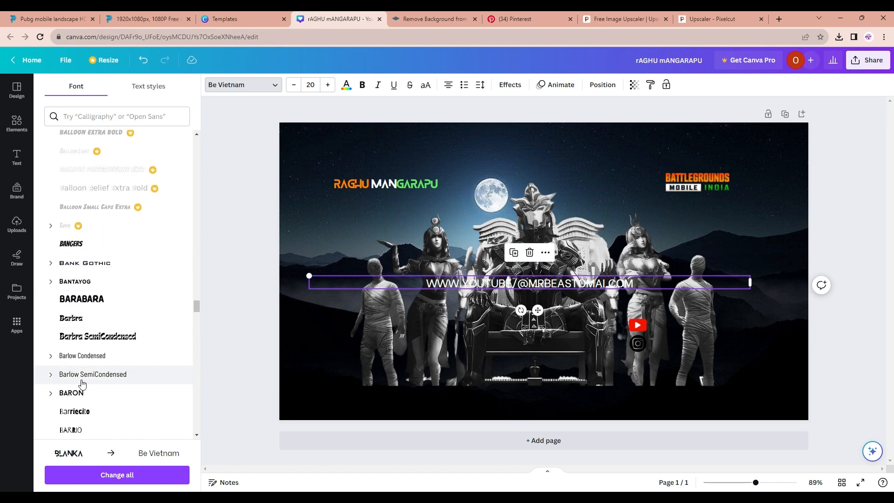
pyautogui.scroll(10, 82, 385)
pyautogui.click(153, 272)
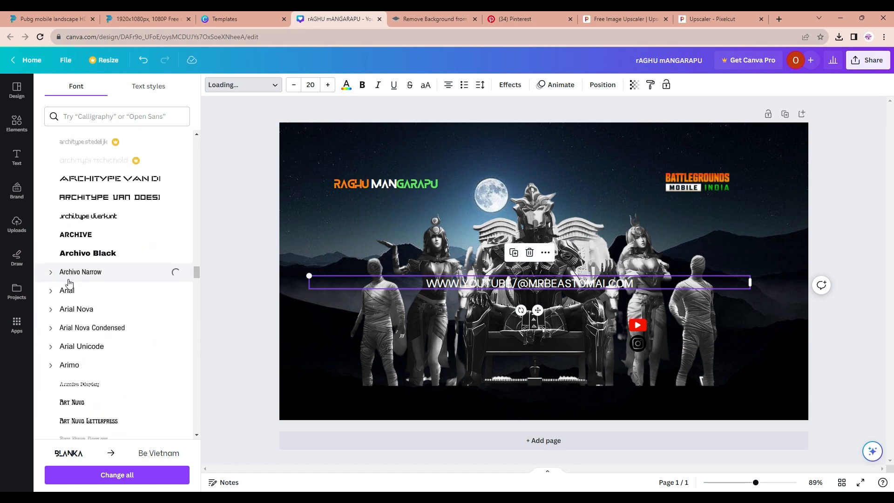
pyautogui.click(159, 291)
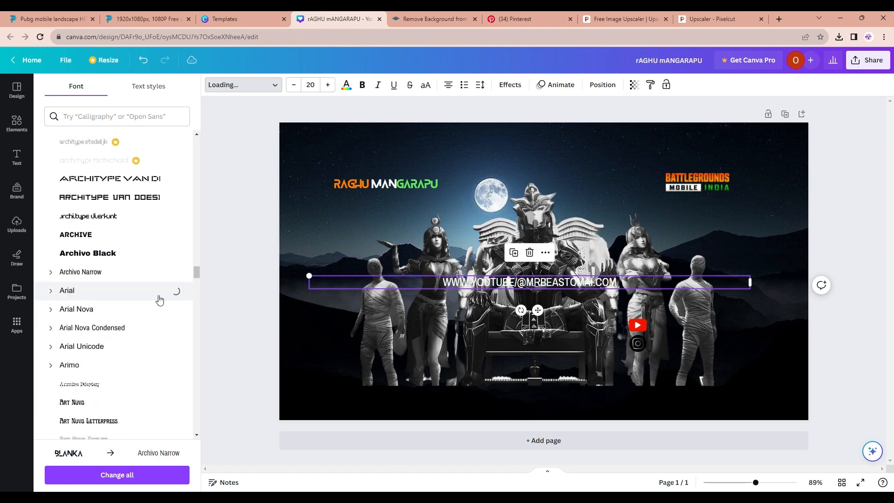
pyautogui.click(116, 366)
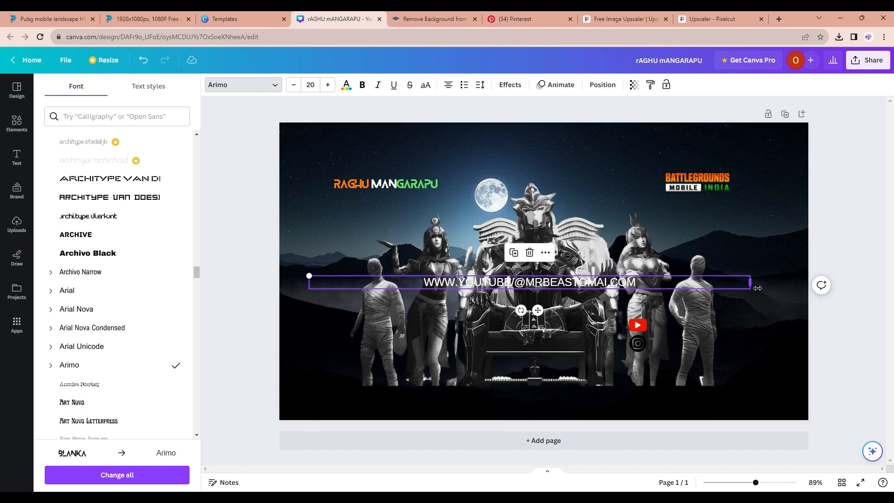
# Shrink the link text to size 9 and place it beside the YouTube logo
pyautogui.moveTo(757, 288); pyautogui.dragTo(409, 287)
pyautogui.moveTo(410, 322); pyautogui.dragTo(364, 318)
pyautogui.moveTo(354, 313); pyautogui.dragTo(412, 316)
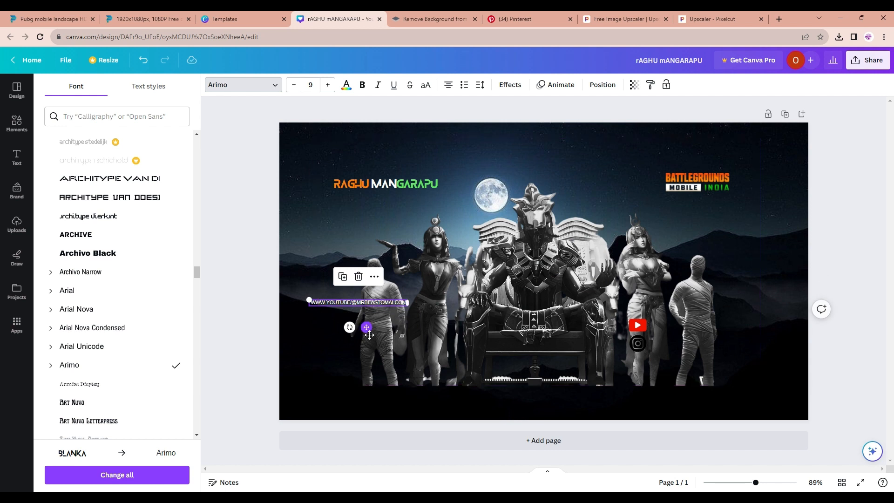
pyautogui.moveTo(369, 335); pyautogui.dragTo(710, 356)
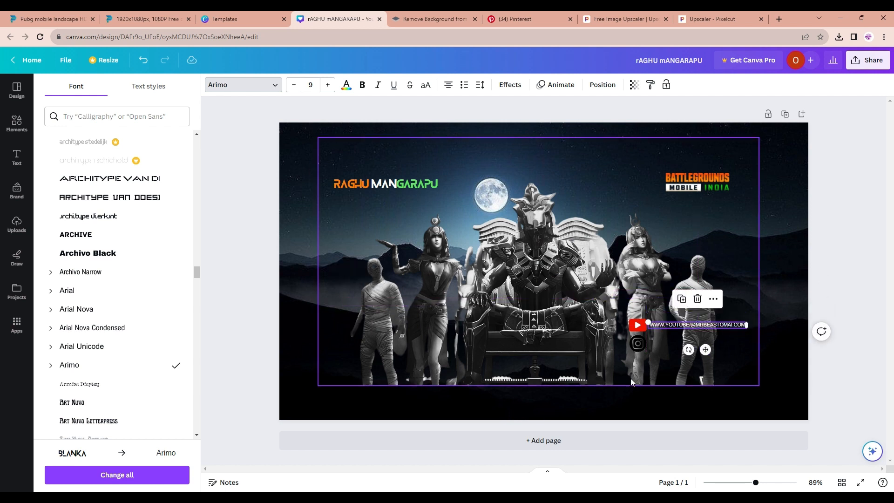
# Duplicate the link text and move the copy beside the Instagram icon
pyautogui.click(637, 345)
pyautogui.click(674, 325)
pyautogui.click(682, 300)
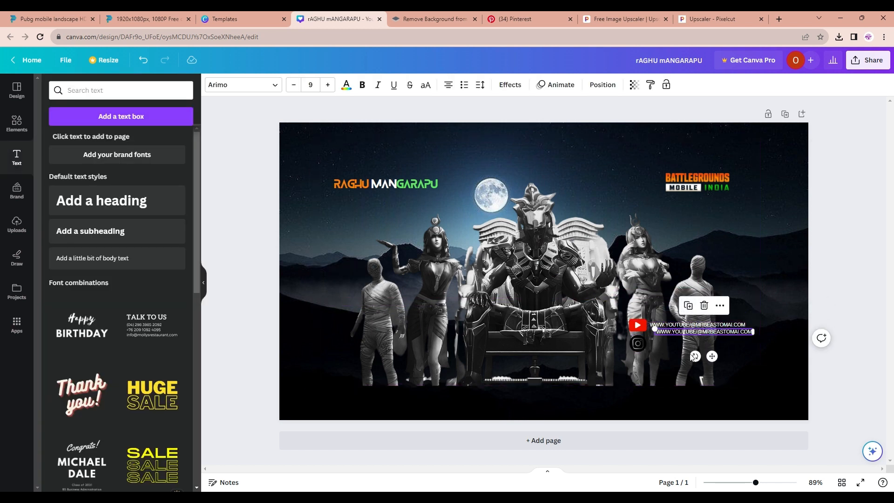
pyautogui.moveTo(710, 356); pyautogui.dragTo(703, 374)
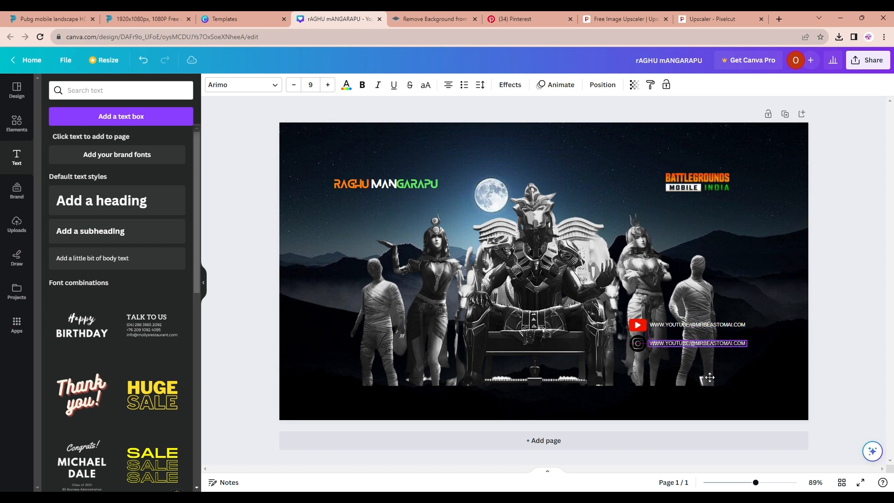
pyautogui.doubleClick(698, 343)
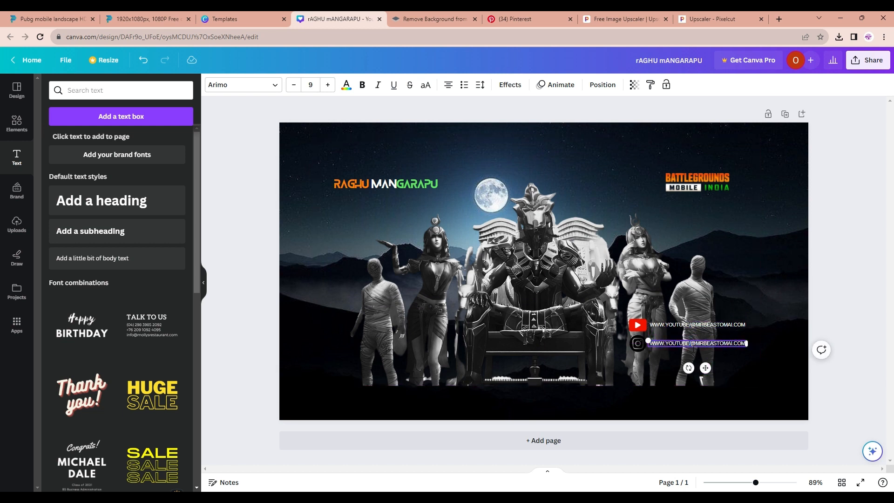
pyautogui.press('BackSpace')
pyautogui.write('INSTAGRAM')
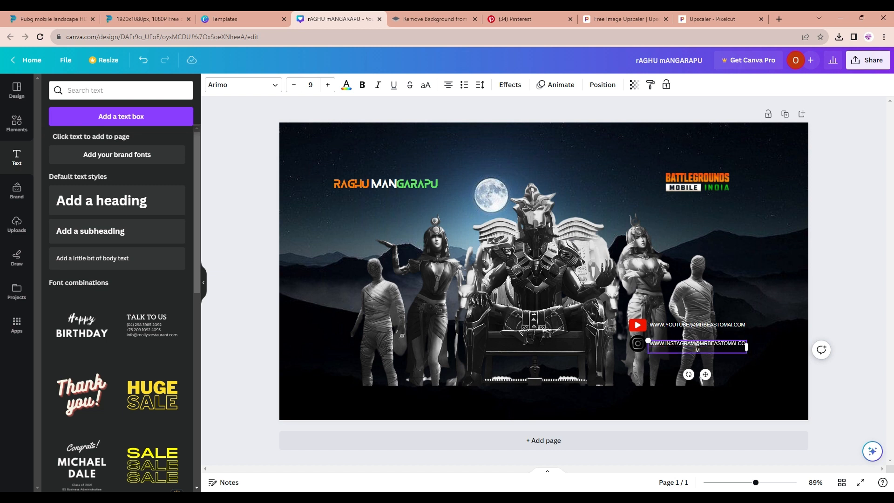
pyautogui.click(715, 350)
pyautogui.press('BackSpace')
pyautogui.press('BackSpace')
pyautogui.press('BackSpace')
pyautogui.press('BackSpace')
pyautogui.press('BackSpace')
pyautogui.press('BackSpace')
pyautogui.press('BackSpace')
pyautogui.press('BackSpace')
pyautogui.press('BackSpace')
pyautogui.press('BackSpace')
pyautogui.press('BackSpace')
pyautogui.press('BackSpace')
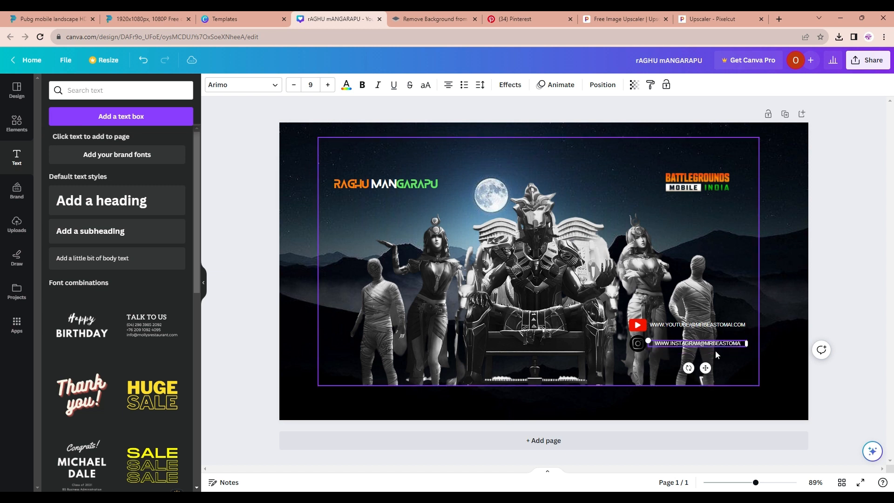
pyautogui.press('BackSpace')
pyautogui.press('BackSpace')
pyautogui.press('BackSpace')
pyautogui.write('raghu_omai')
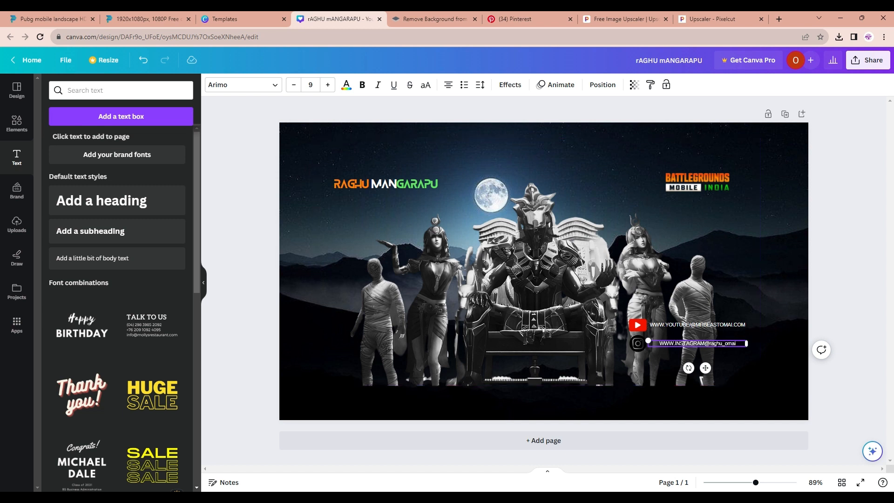
# Align the Instagram icon with its link text and nudge the YouTube link text level with its logo
pyautogui.click(715, 350)
pyautogui.click(646, 331)
pyautogui.moveTo(647, 319); pyautogui.dragTo(667, 347)
pyautogui.click(639, 347)
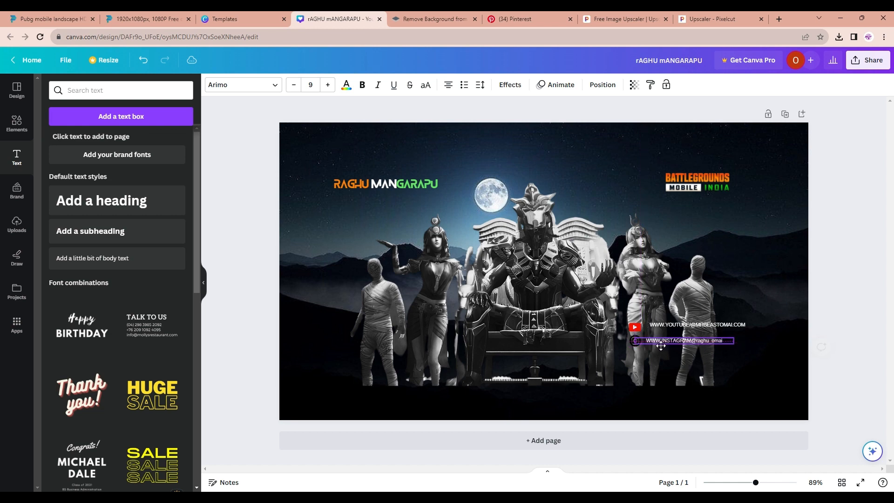
pyautogui.click(675, 366)
pyautogui.doubleClick(658, 325)
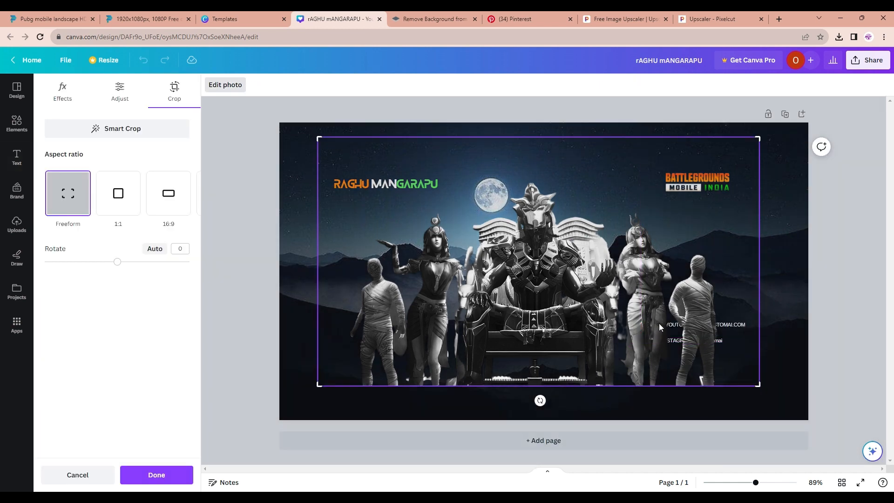
pyautogui.doubleClick(646, 309)
pyautogui.click(674, 324)
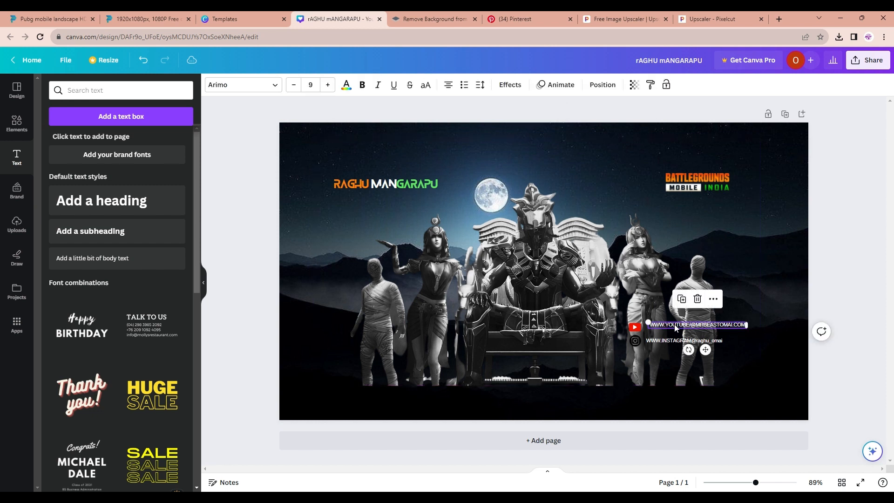
pyautogui.moveTo(674, 325); pyautogui.dragTo(671, 331)
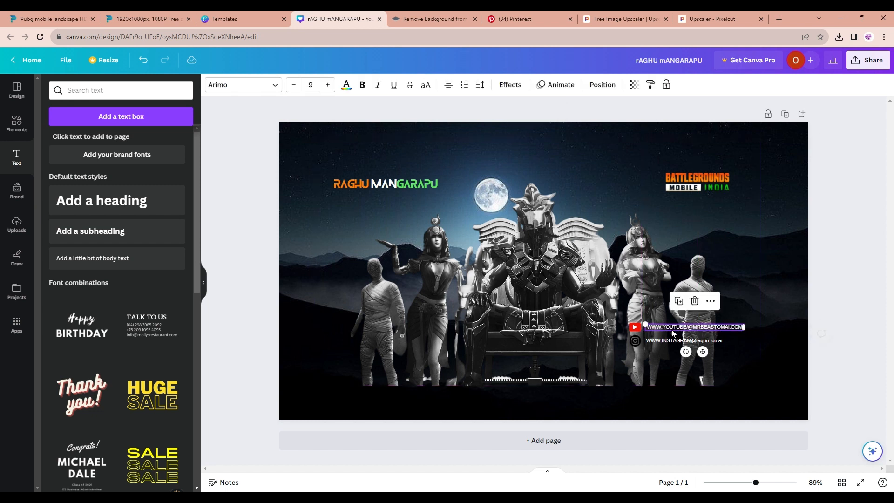
# Lock the character image in place
pyautogui.click(619, 317)
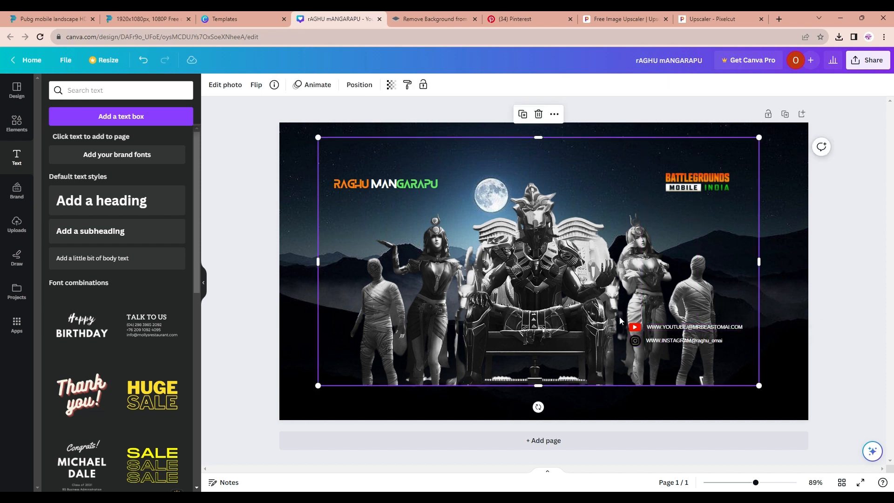
pyautogui.click(554, 114)
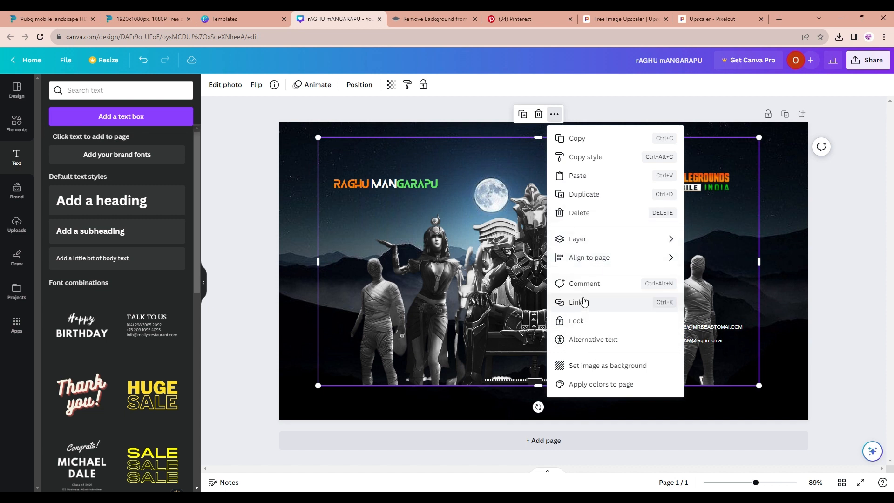
pyautogui.click(605, 321)
# Select both social icons with their link texts and move the group toward the lower right corner
pyautogui.moveTo(644, 312); pyautogui.dragTo(694, 347)
pyautogui.click(625, 322)
pyautogui.moveTo(624, 319); pyautogui.dragTo(692, 354)
pyautogui.click(612, 319)
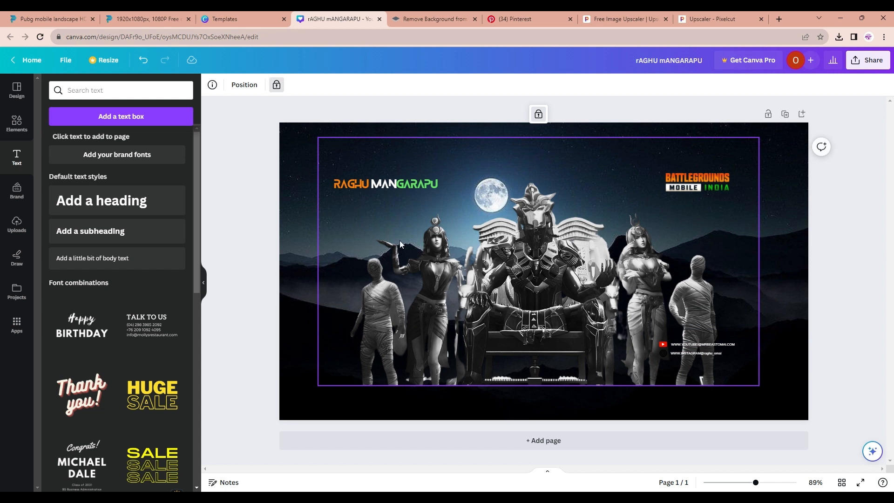
# Download the design as a JPG file
pyautogui.click(837, 267)
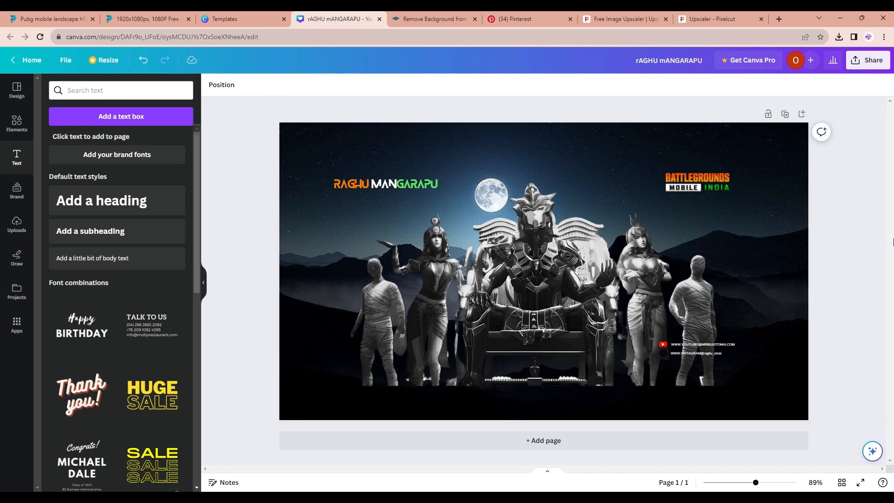
pyautogui.click(872, 66)
pyautogui.click(741, 296)
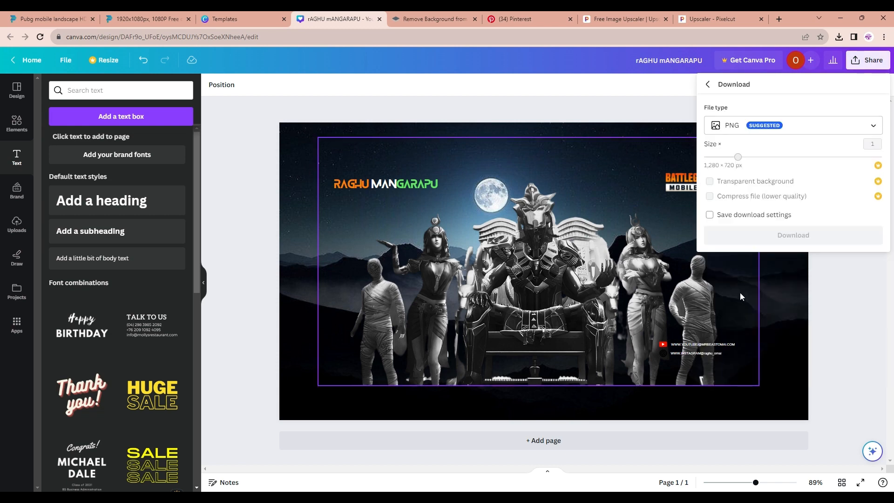
pyautogui.click(787, 124)
pyautogui.click(745, 155)
pyautogui.click(754, 125)
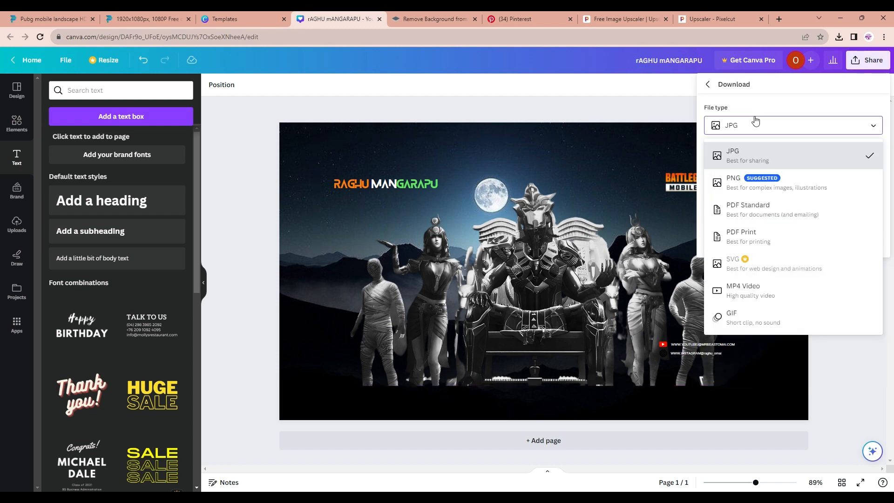
pyautogui.click(744, 217)
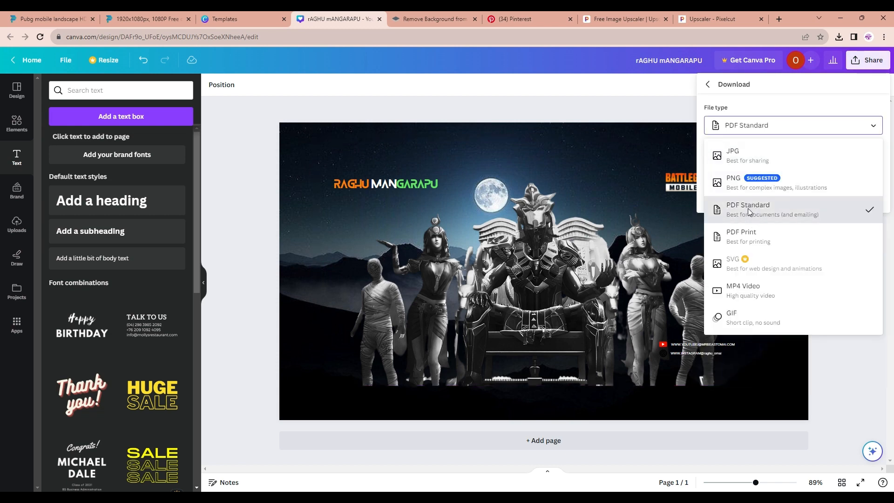
pyautogui.click(737, 130)
pyautogui.click(744, 154)
pyautogui.click(780, 246)
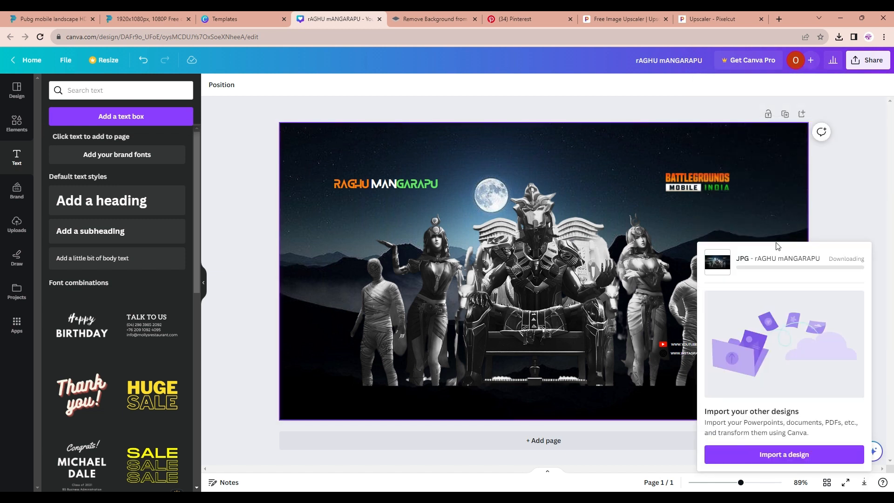